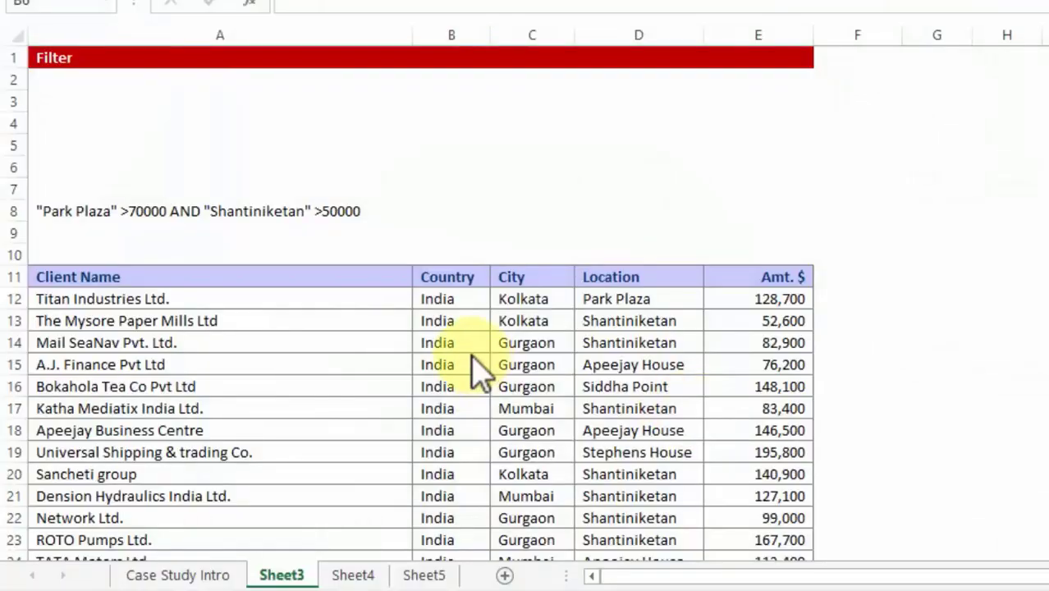
Review the Sheet3 client table by jumping to its last row and back, and select the Country and City columns
click(384, 348)
click(276, 339)
scroll(264, 298, down, 4)
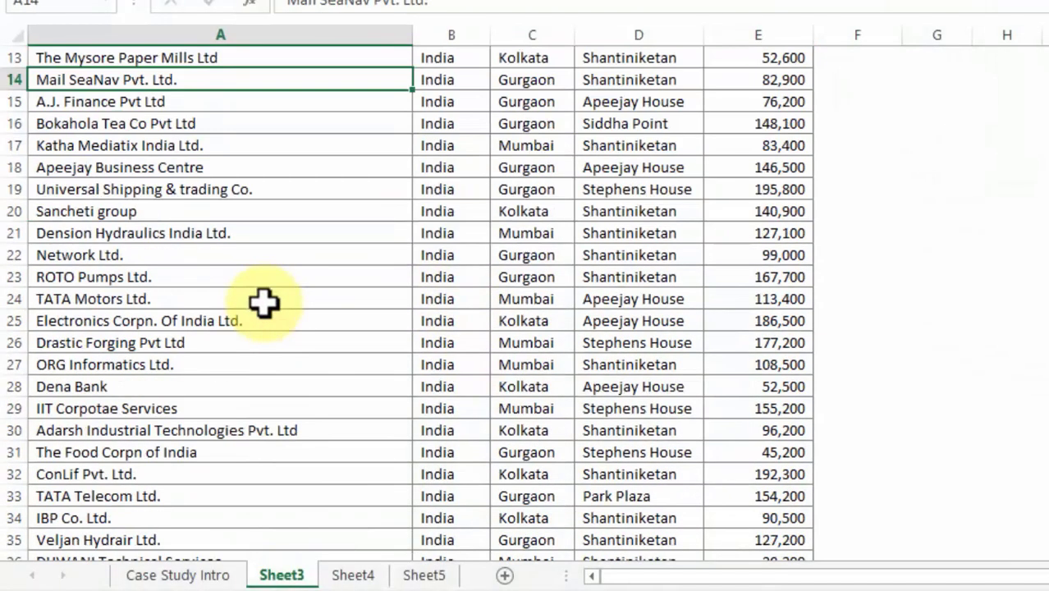
key(ctrl+Down)
key(ctrl+Up)
key(Up)
key(Up)
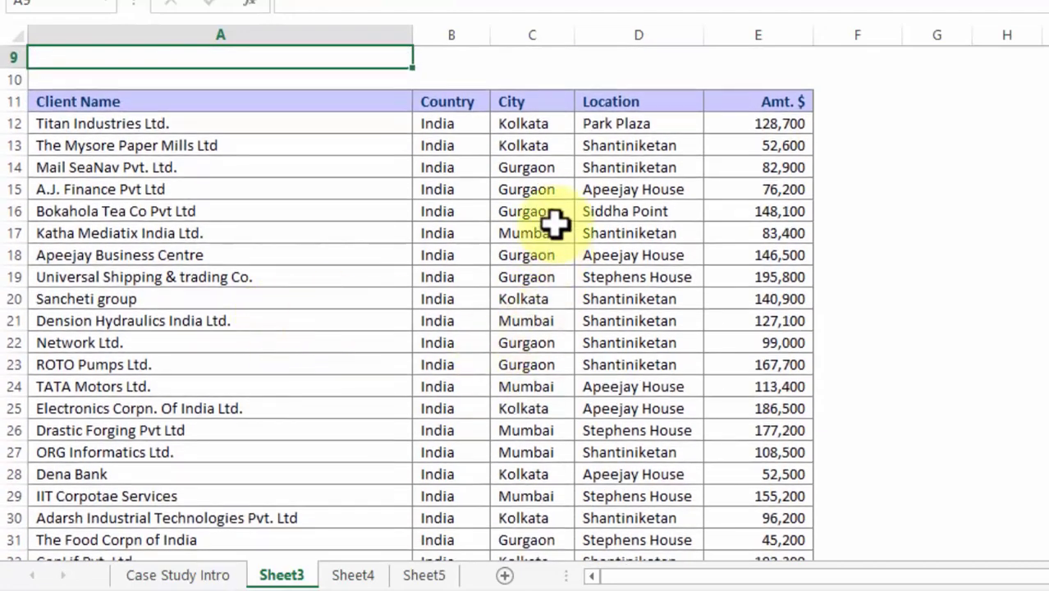
scroll(500, 148, up, 2)
click(466, 32)
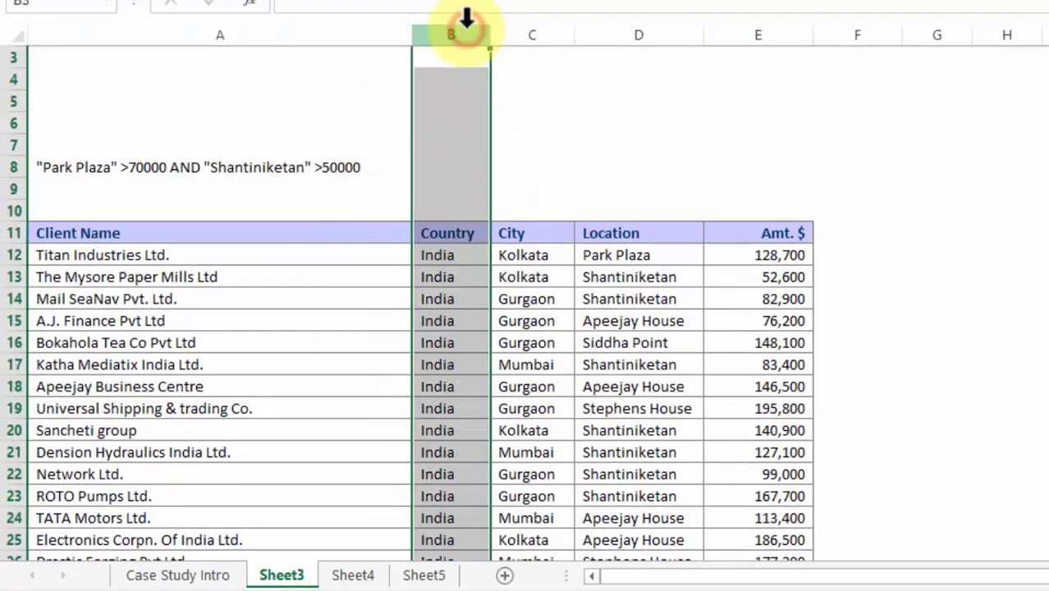
click(548, 34)
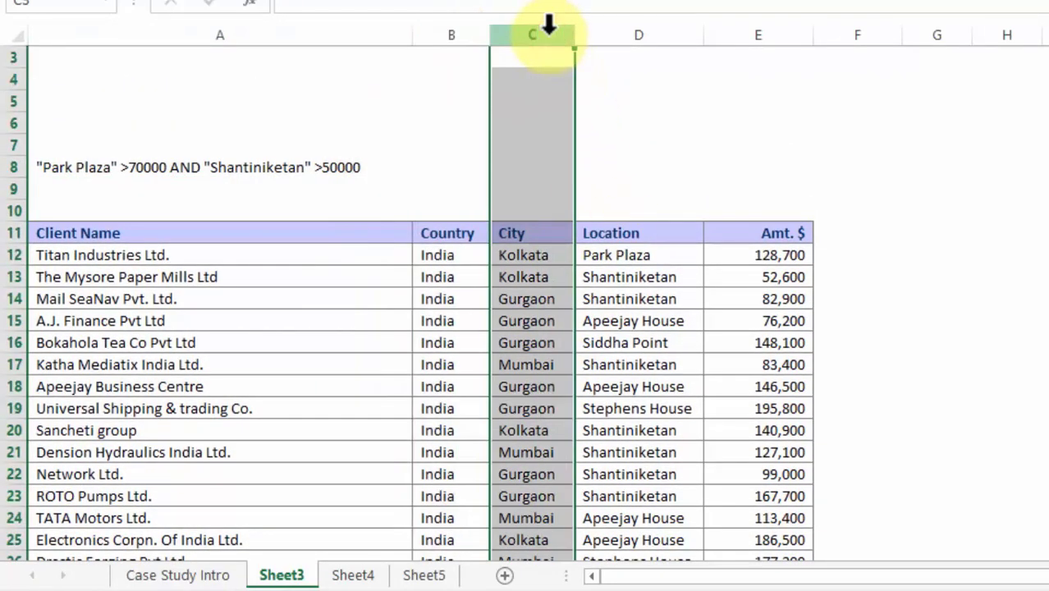
Select the Park Plaza and Shantiniketan location cells, copying Shantiniketan from D17
click(653, 260)
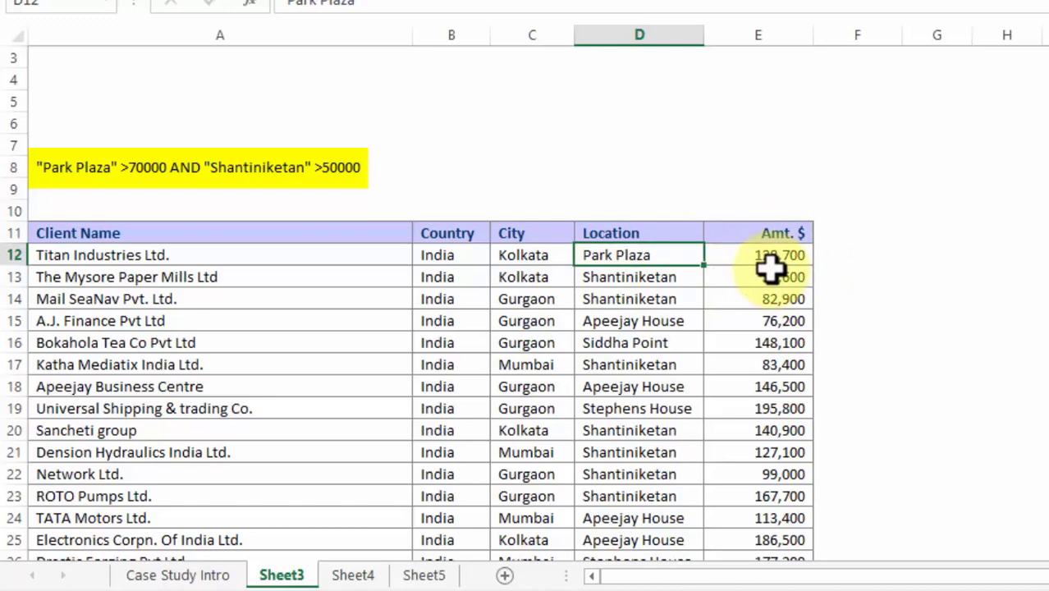
click(643, 365)
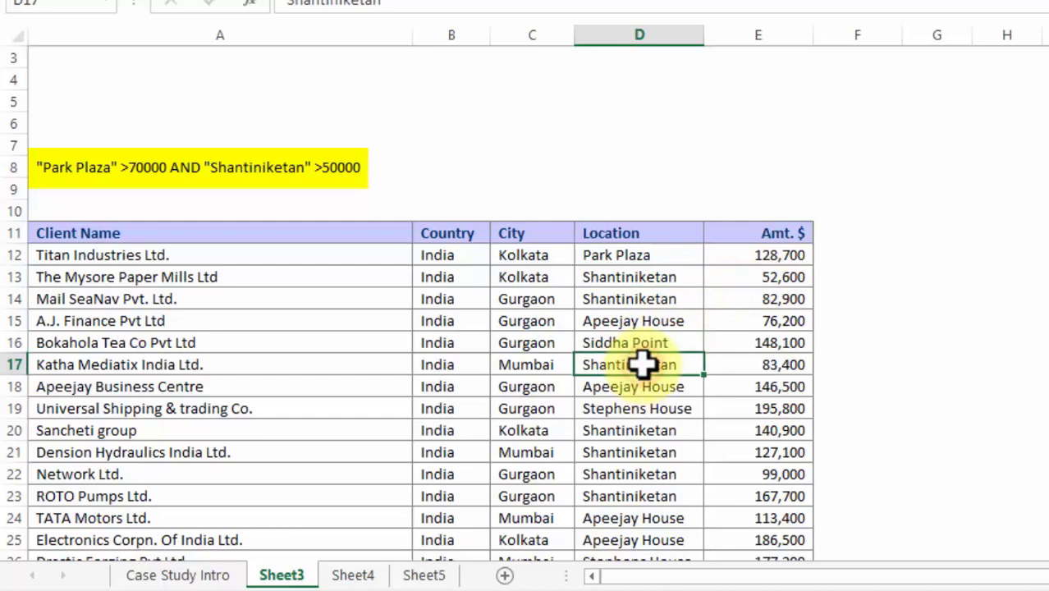
key(ctrl+c)
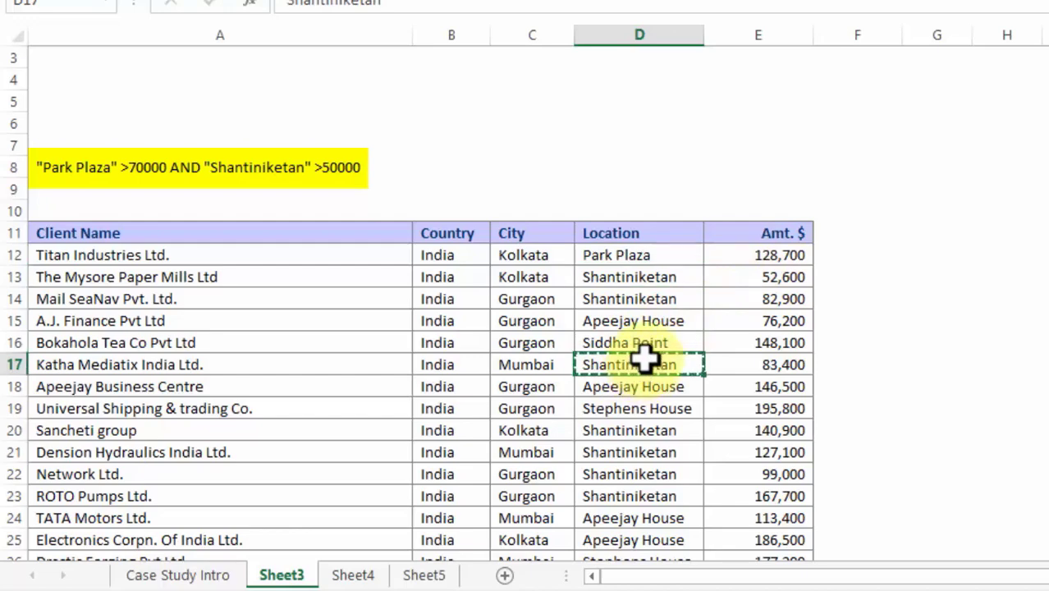
click(729, 367)
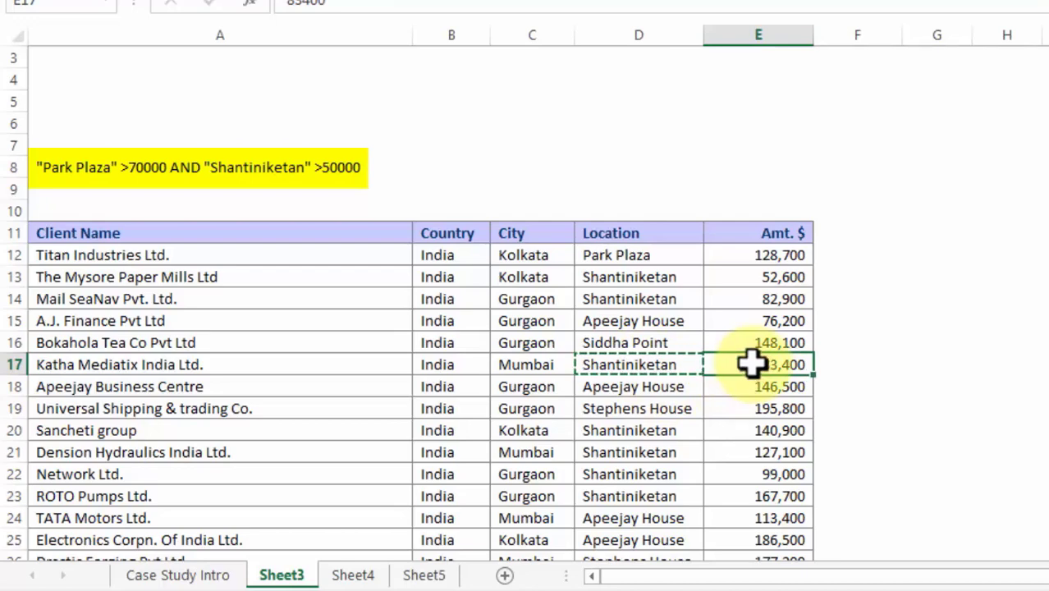
click(609, 344)
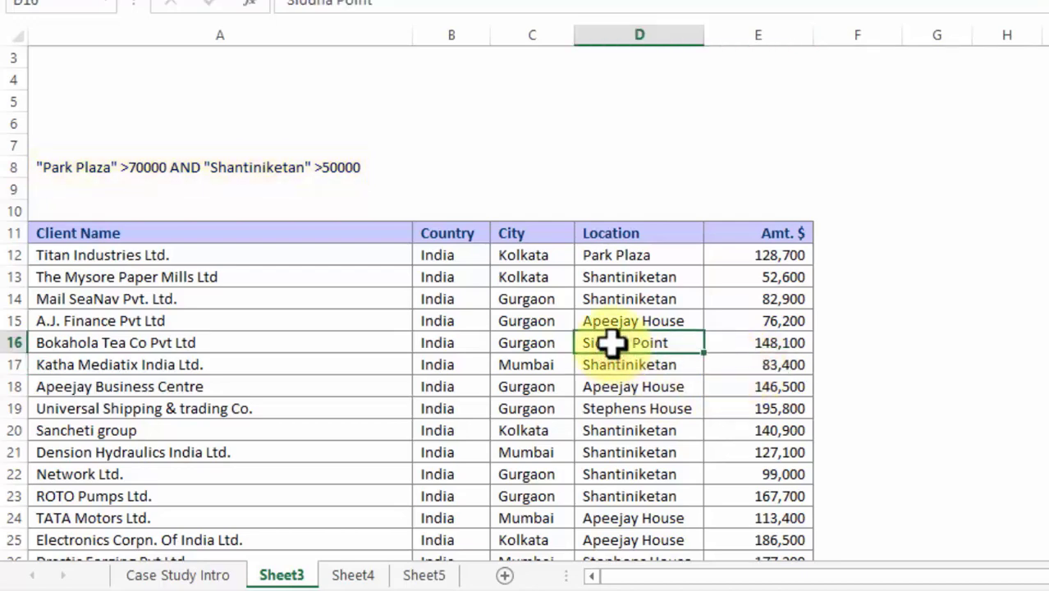
AutoFilter the table's Location column to only Park Plaza and Shantiniketan, then open the Amt. $ filter
key(ctrl+a)
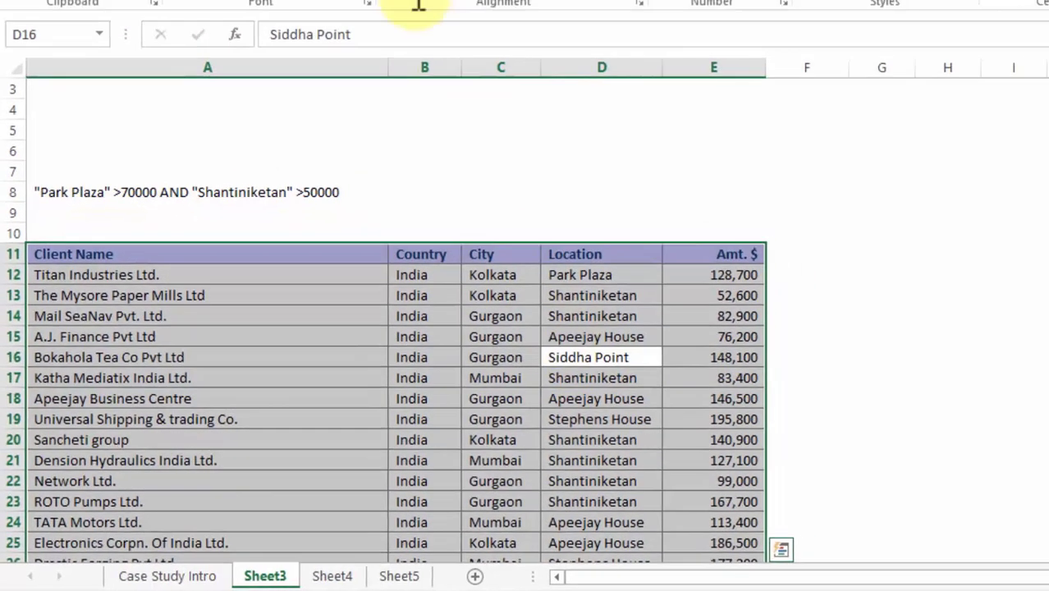
click(356, 21)
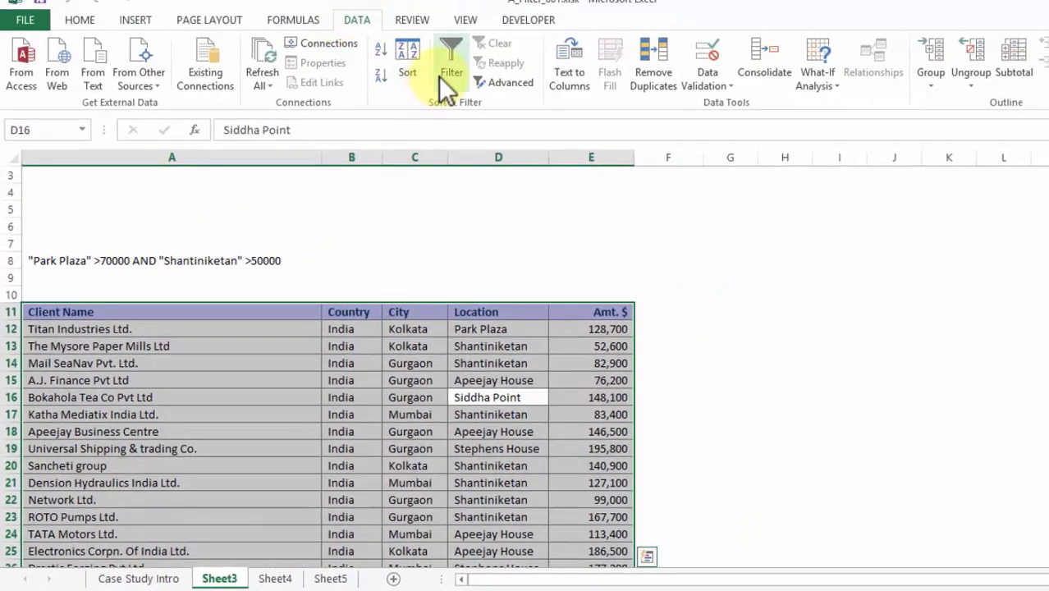
click(438, 76)
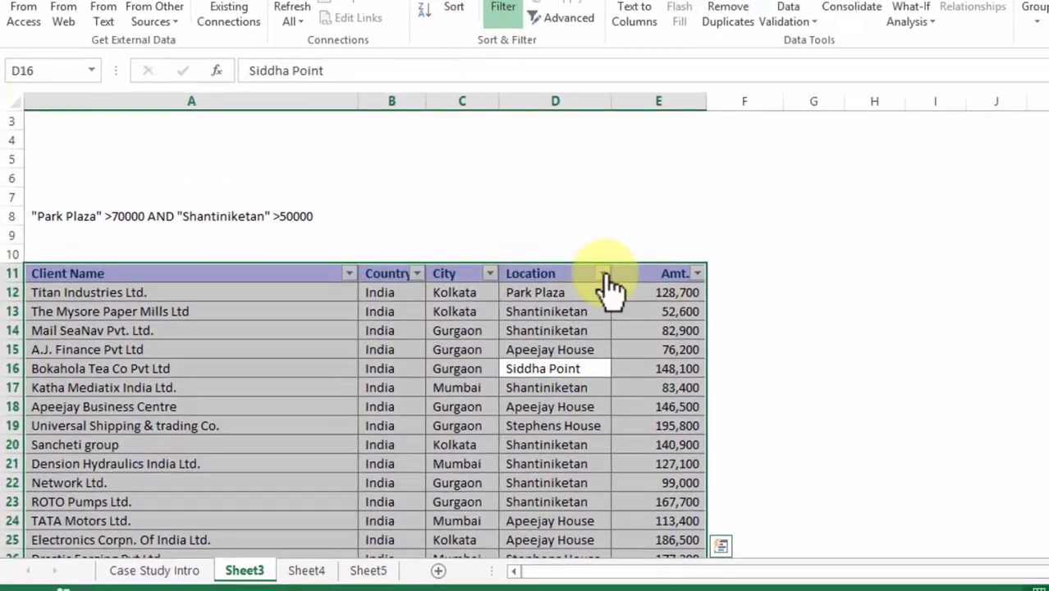
click(540, 312)
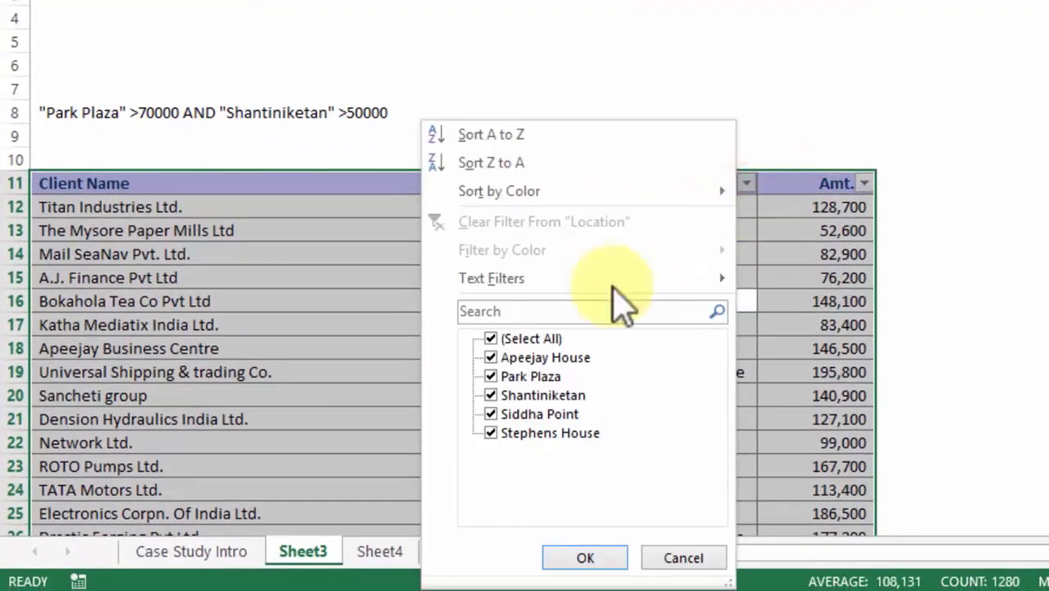
click(490, 338)
click(490, 376)
click(491, 395)
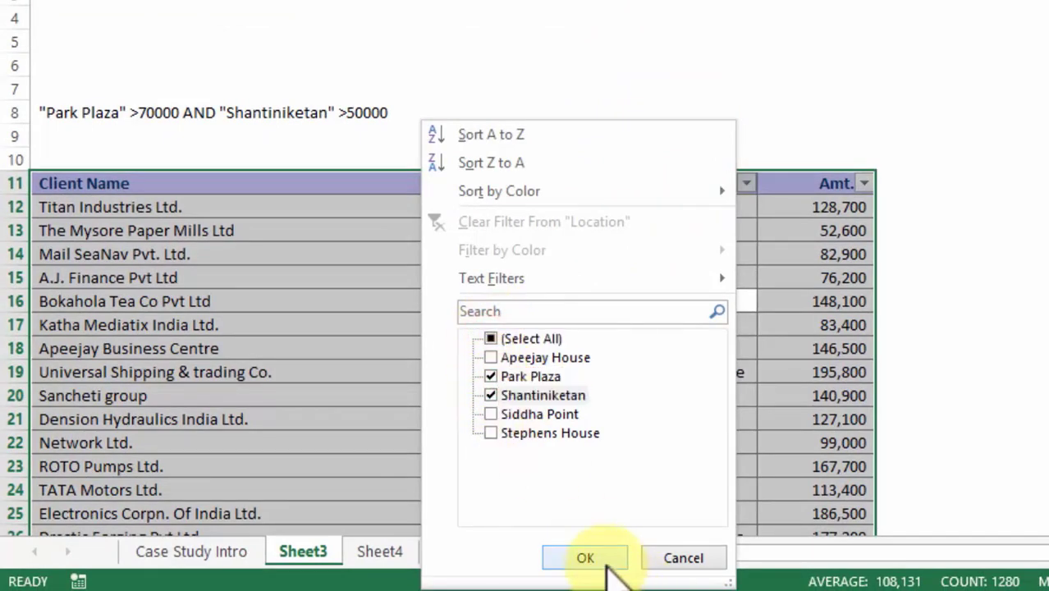
click(608, 560)
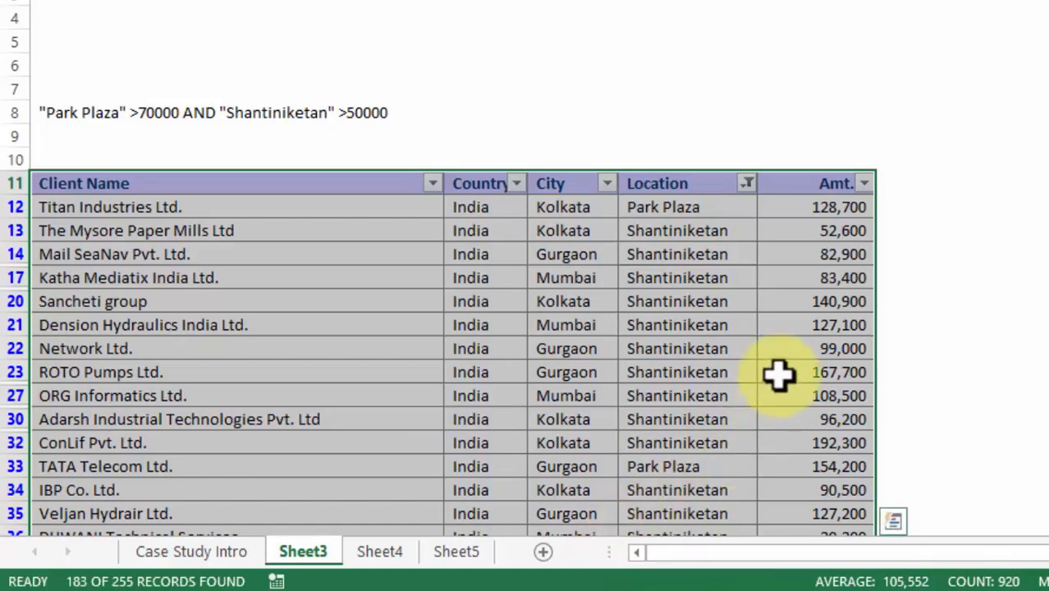
click(864, 183)
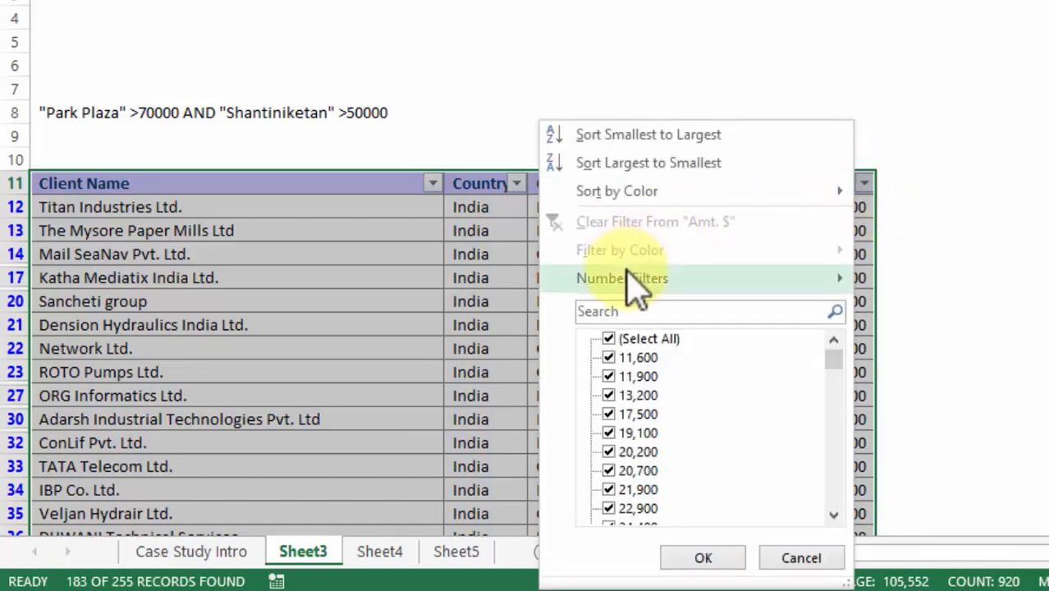
Set a Custom AutoFilter on Amt. $: is greater than 70000 And is greater than 50000
mouse_move(636, 273)
click(943, 341)
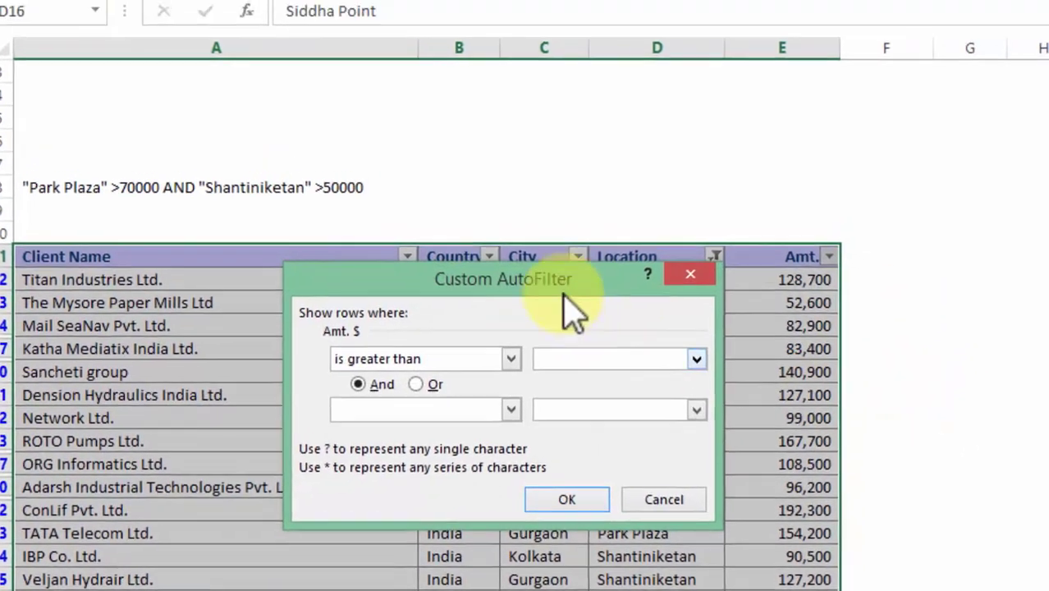
drag(564, 297, 871, 31)
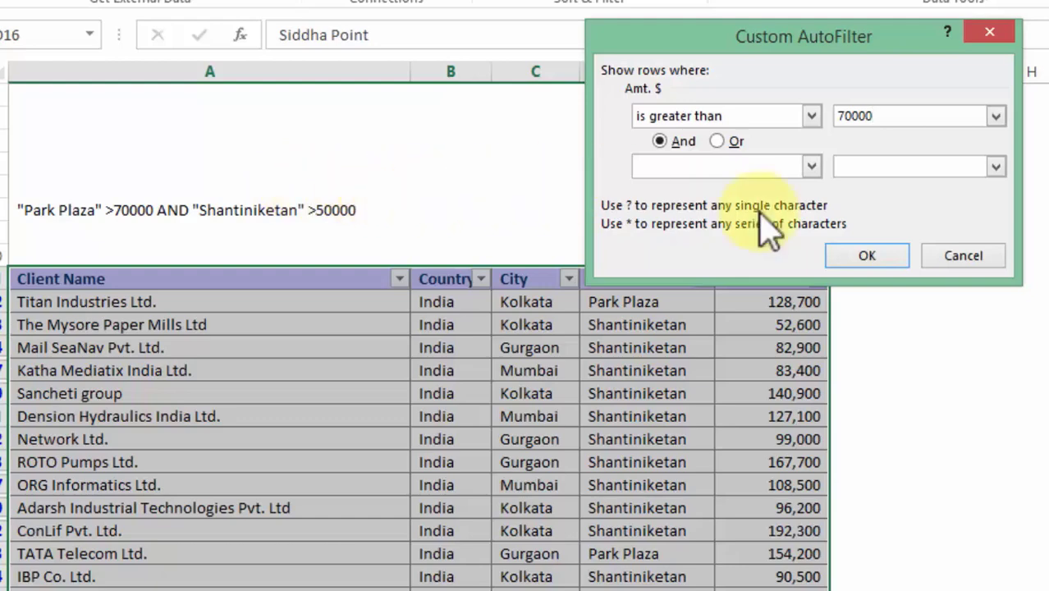
click(811, 166)
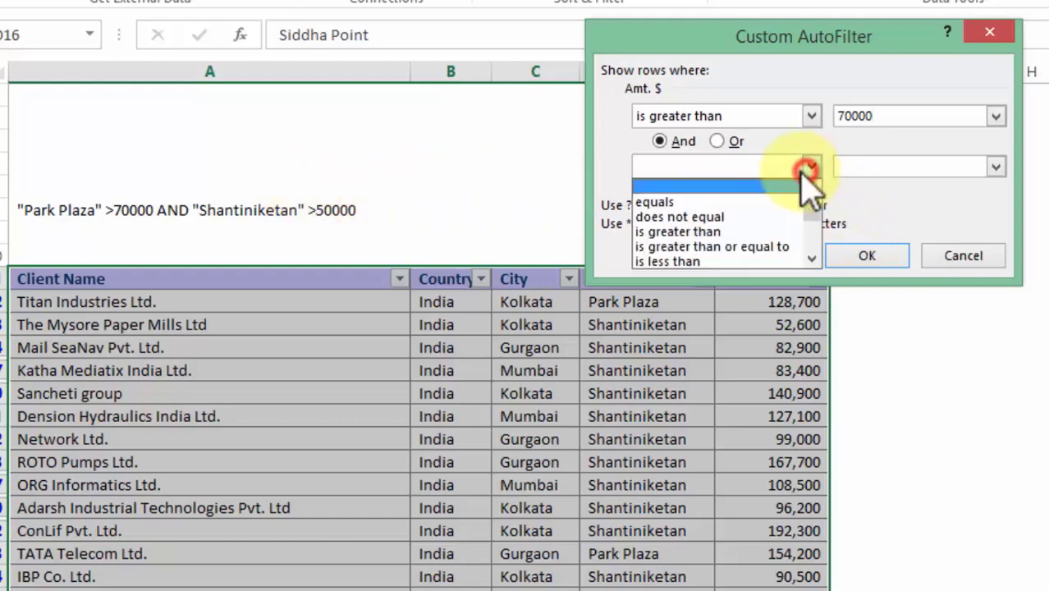
click(709, 230)
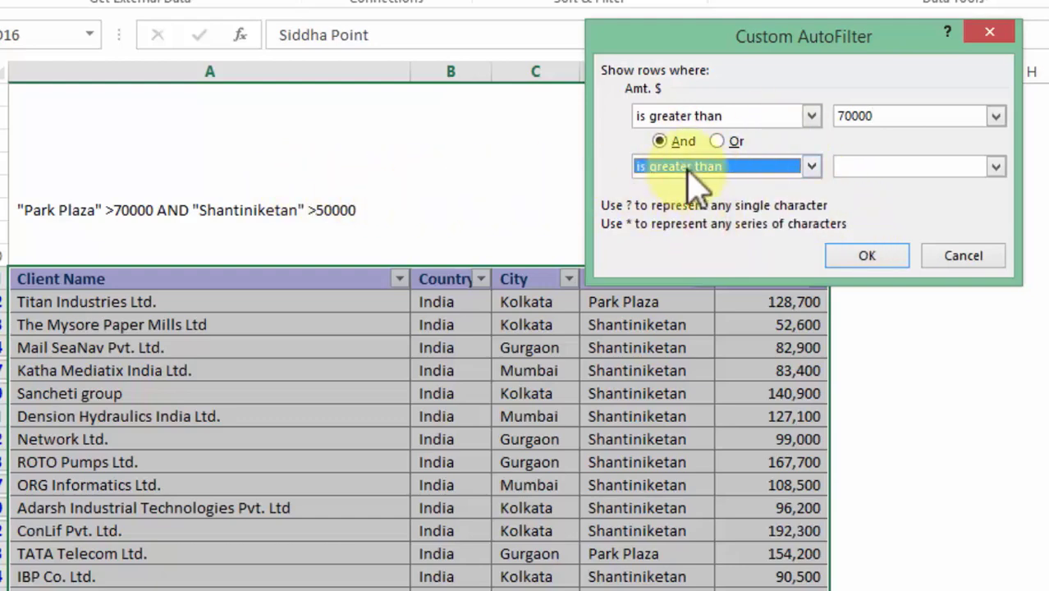
click(911, 165)
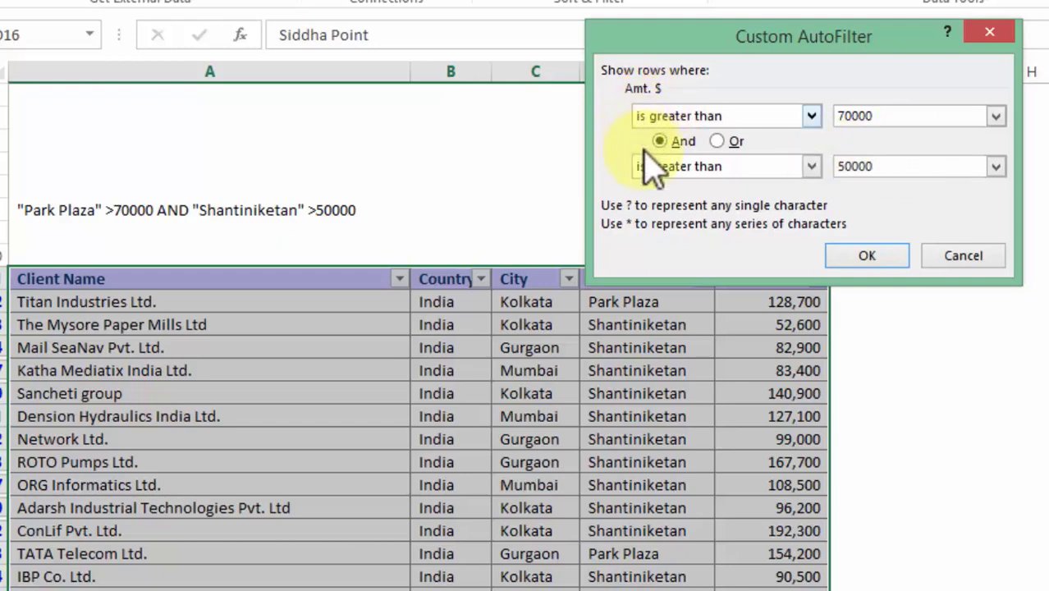
click(890, 258)
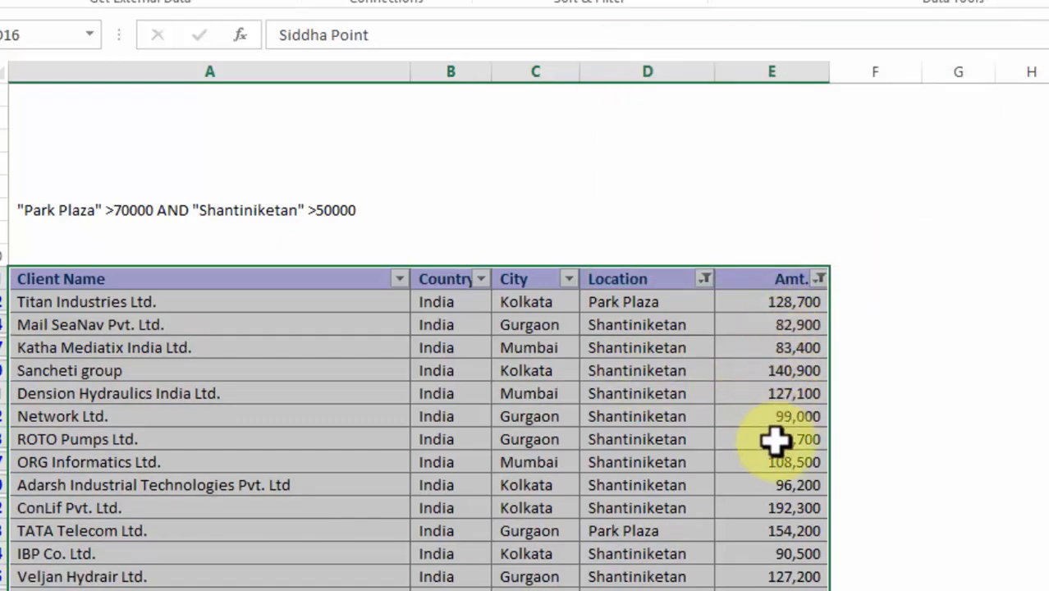
scroll(771, 459, down, 3)
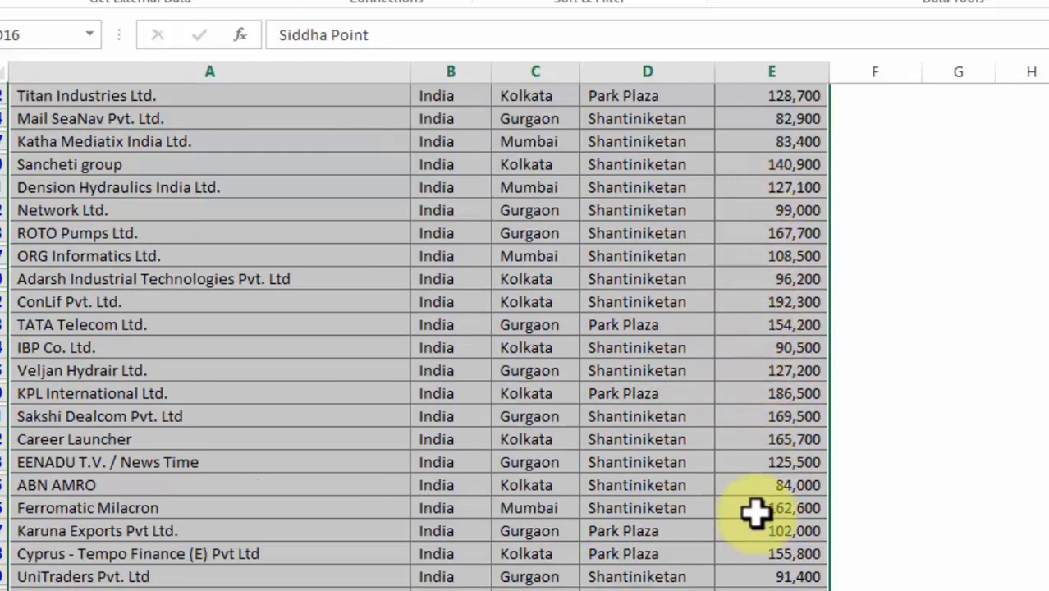
scroll(756, 517, up, 4)
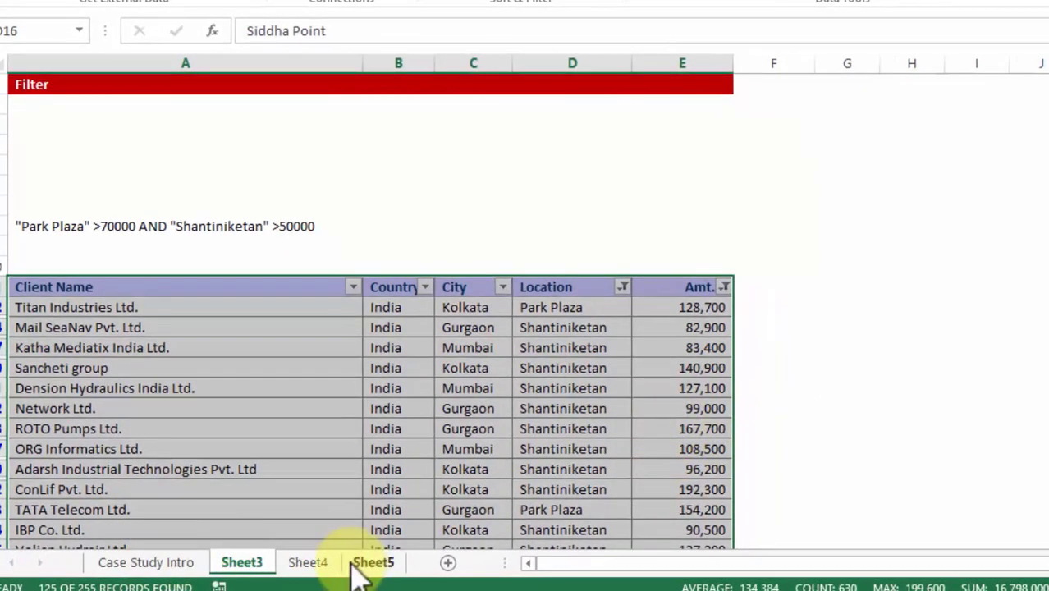
On Sheet4, check the Case #1 criteria Park Plaza and >70000 in G4:H4, then open Advanced Filter
click(309, 562)
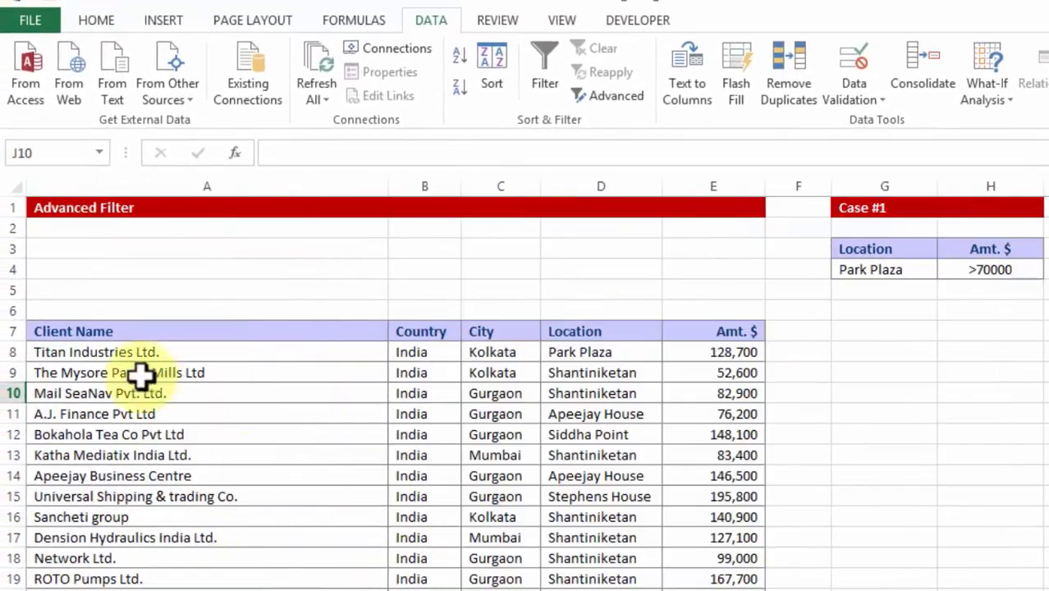
click(142, 374)
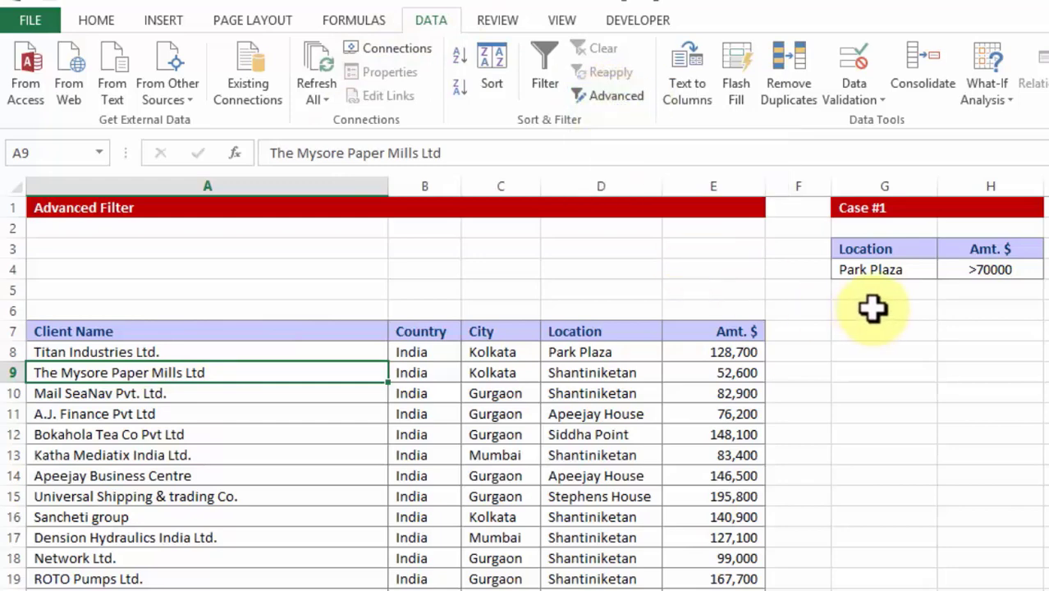
click(867, 268)
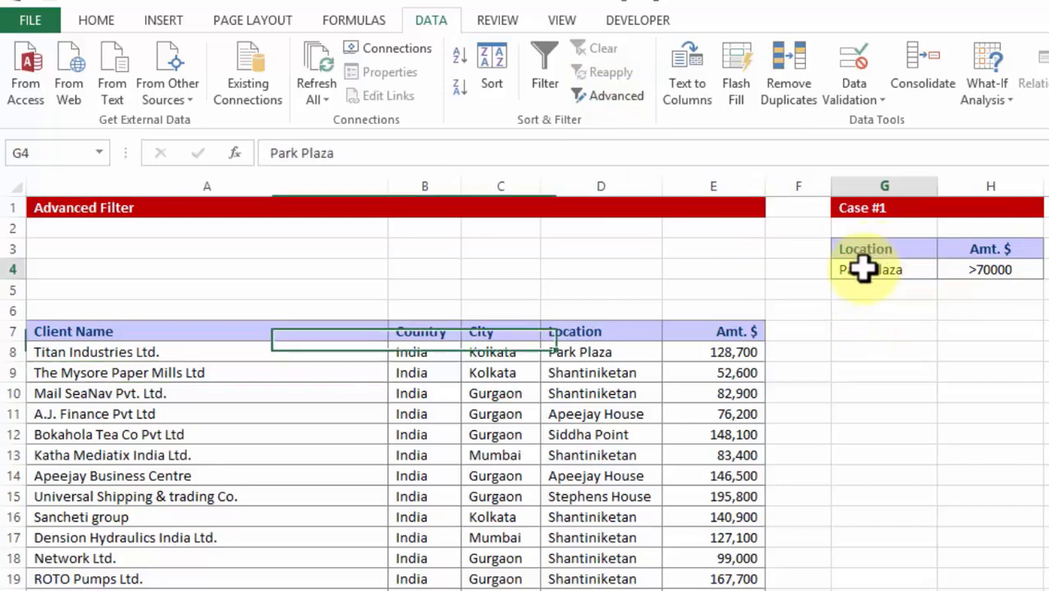
click(979, 269)
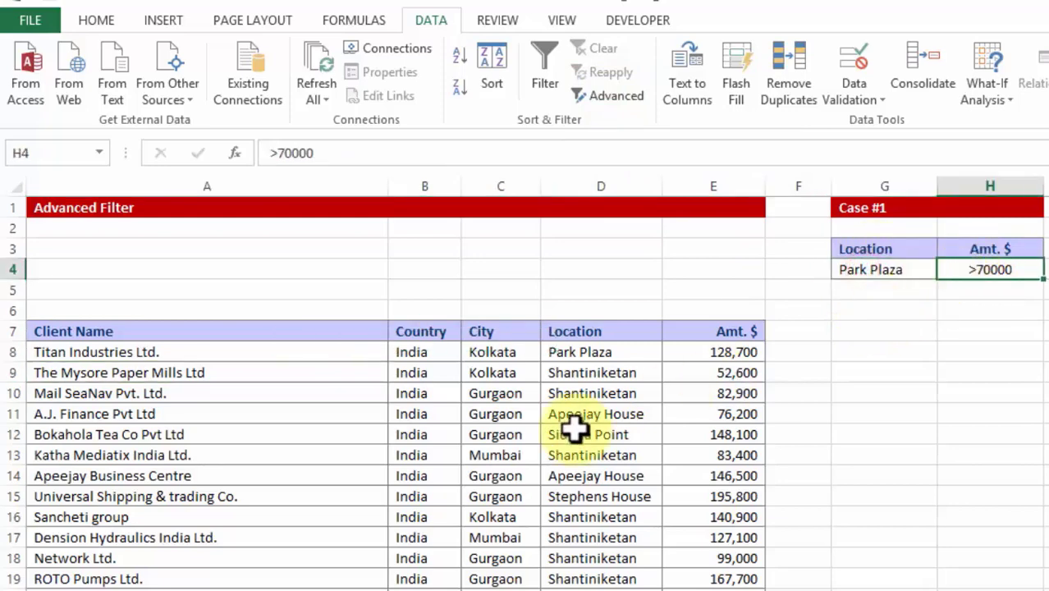
click(607, 96)
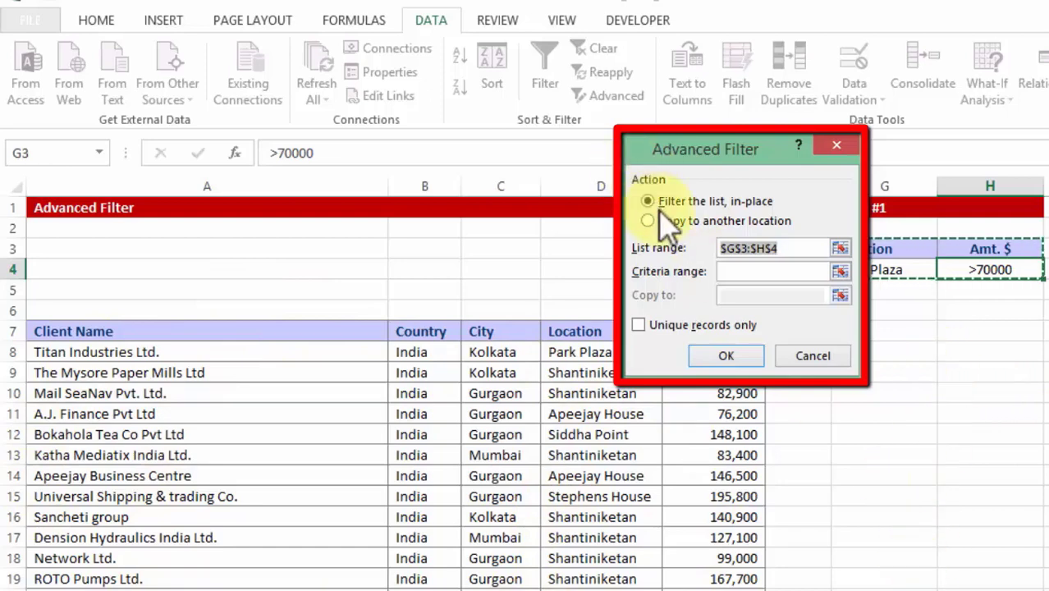
Choose Copy to another location and replace the list range with $A$7:$E$262
click(678, 222)
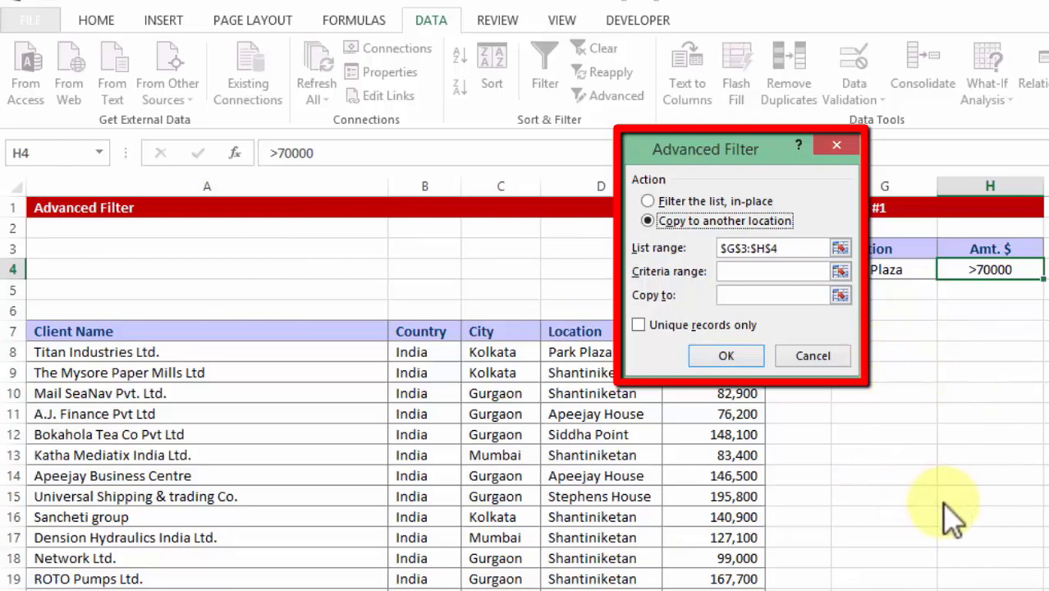
click(790, 248)
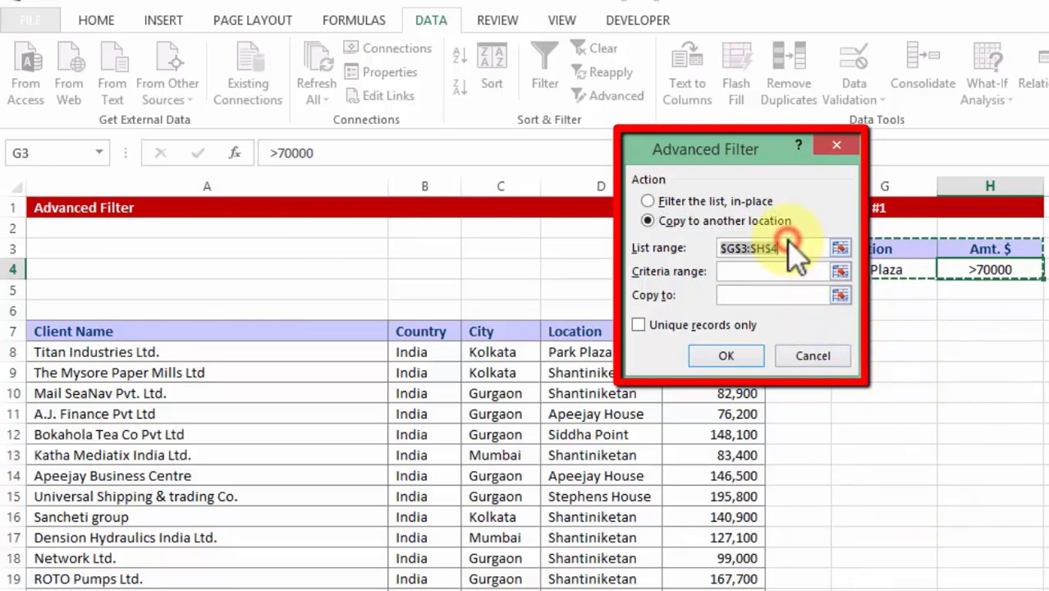
key(BackSpace)
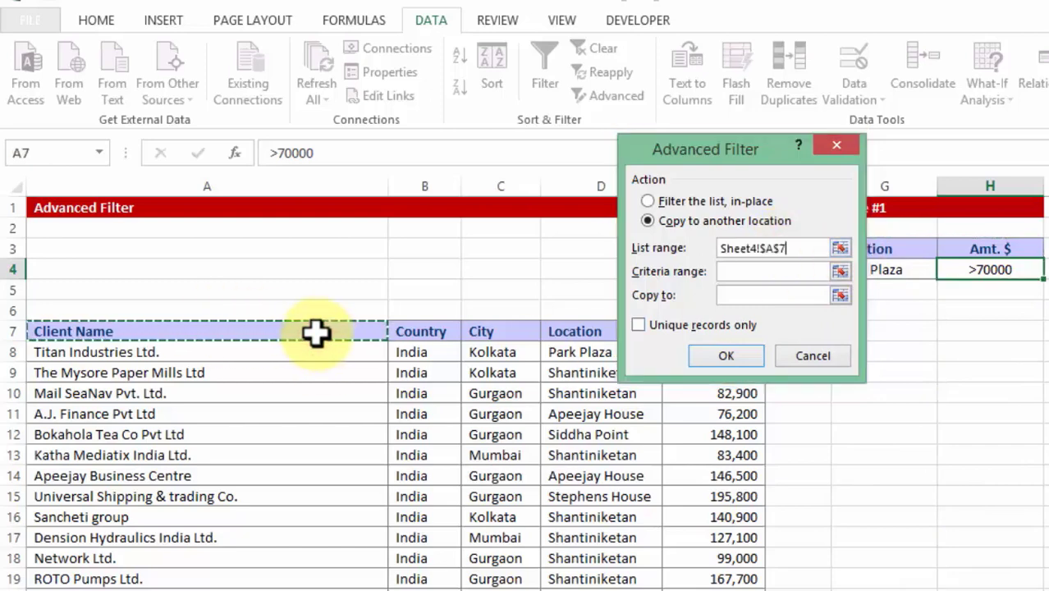
key(ctrl+shift+Right)
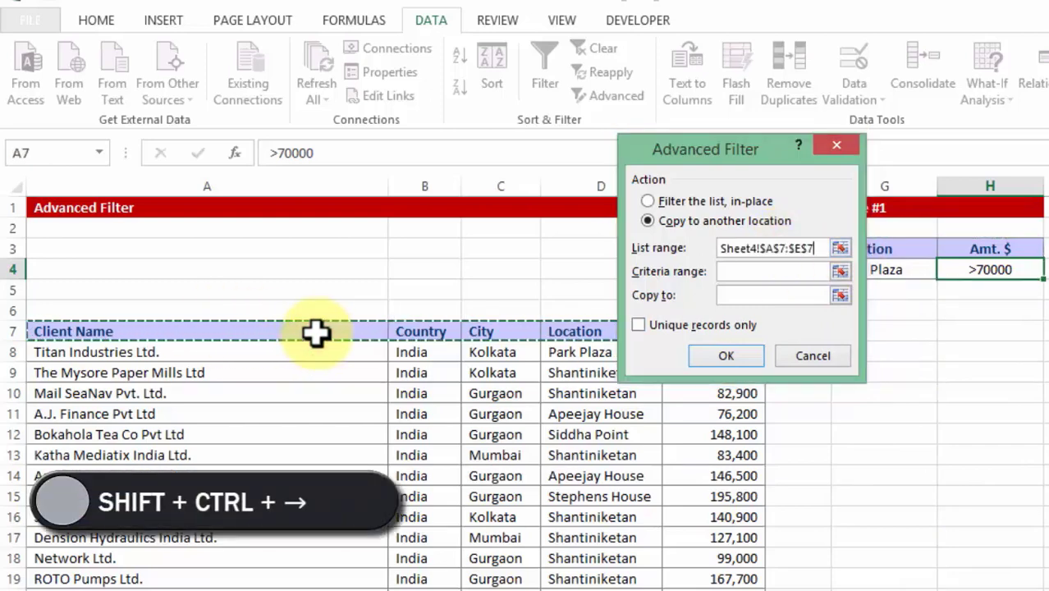
key(ctrl+shift+Down)
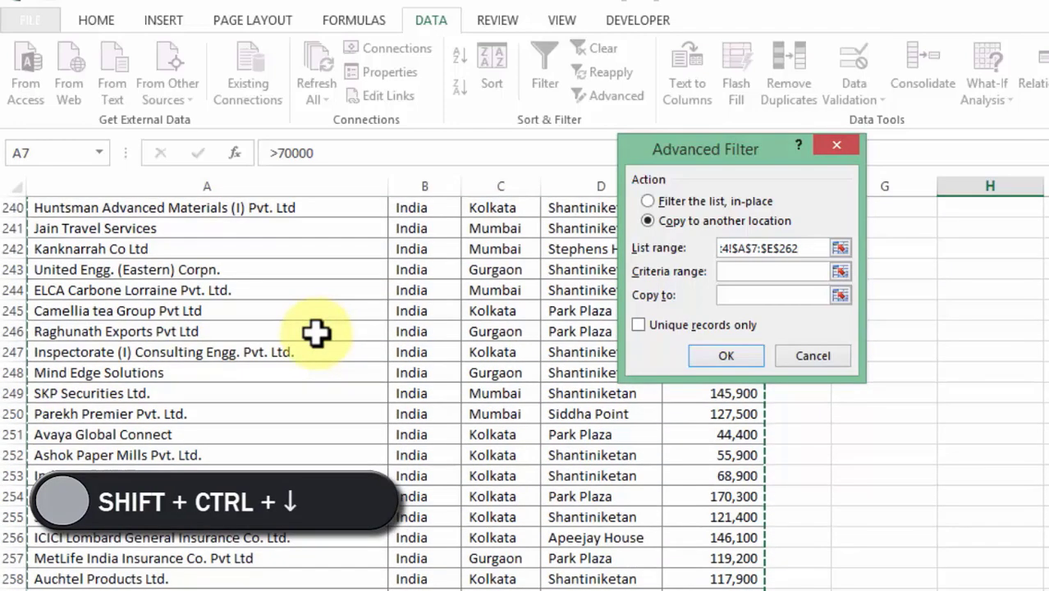
key(ctrl+BackSpace)
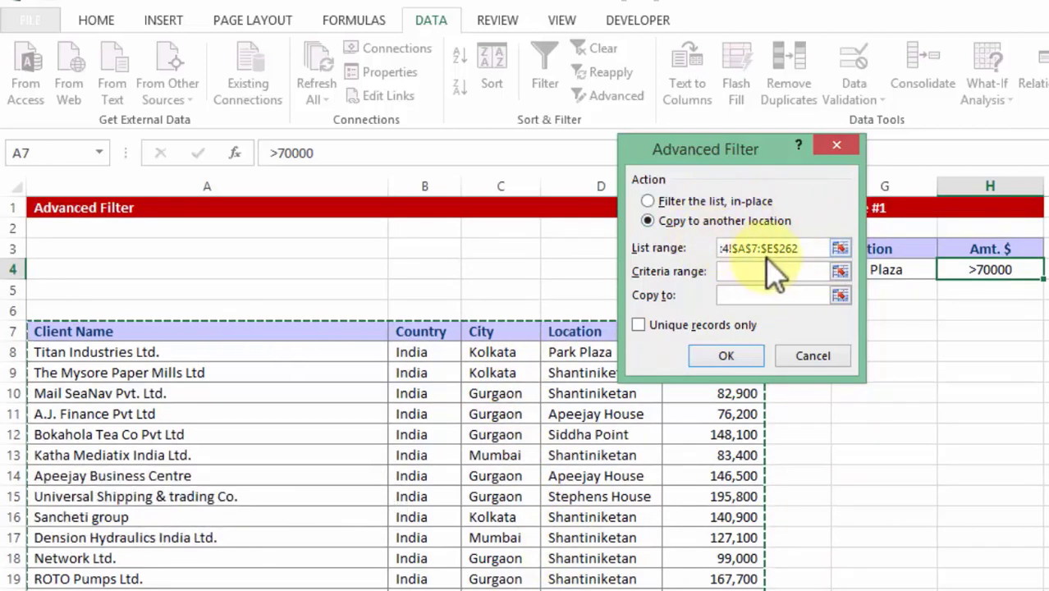
click(797, 243)
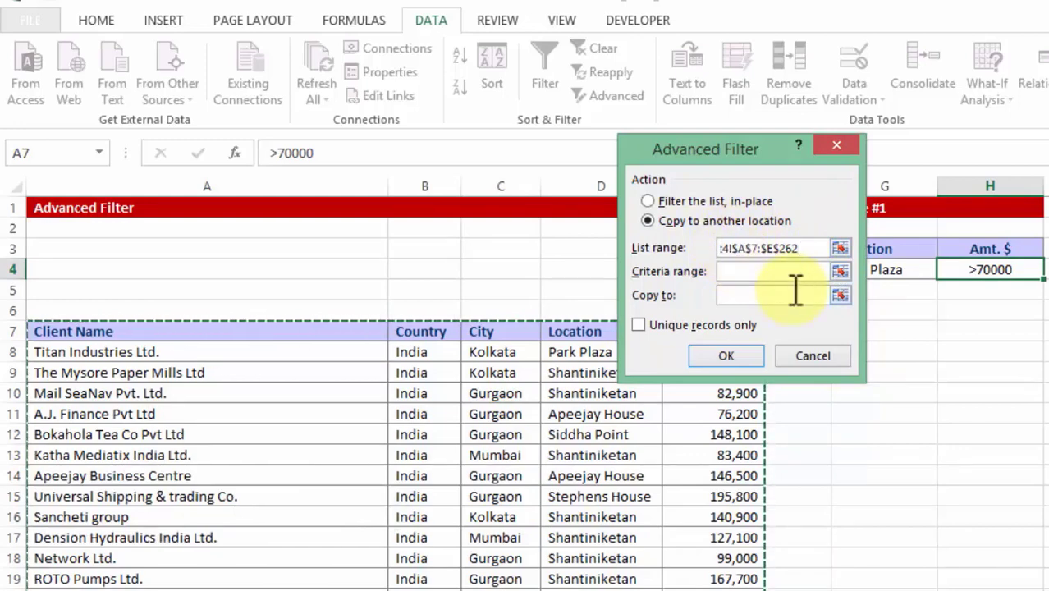
click(759, 277)
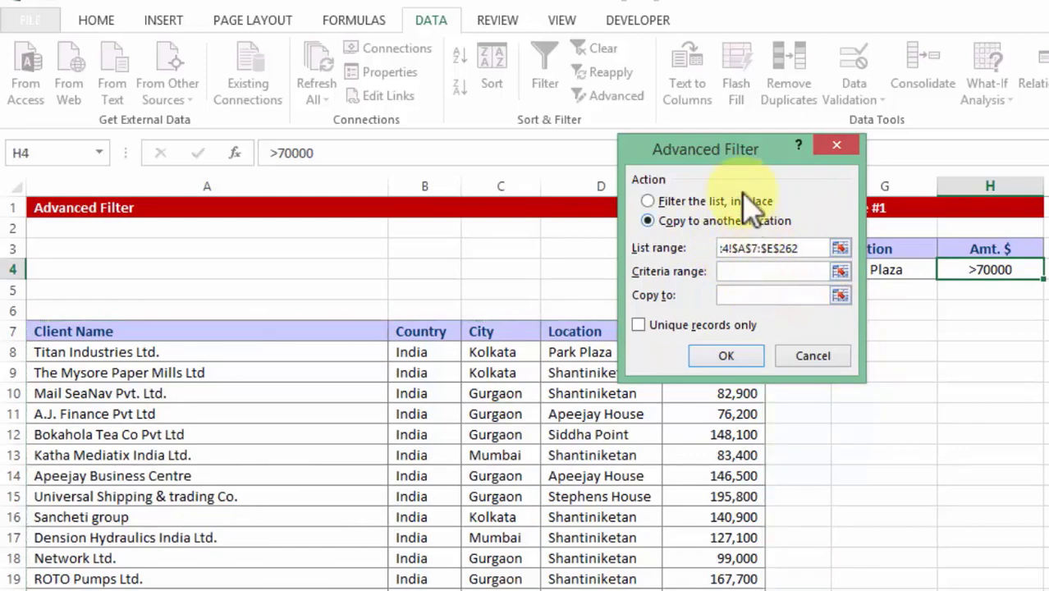
Set the criteria range to $G$3:$H$4 and the copy-to destination to $G$11
drag(746, 146, 499, 25)
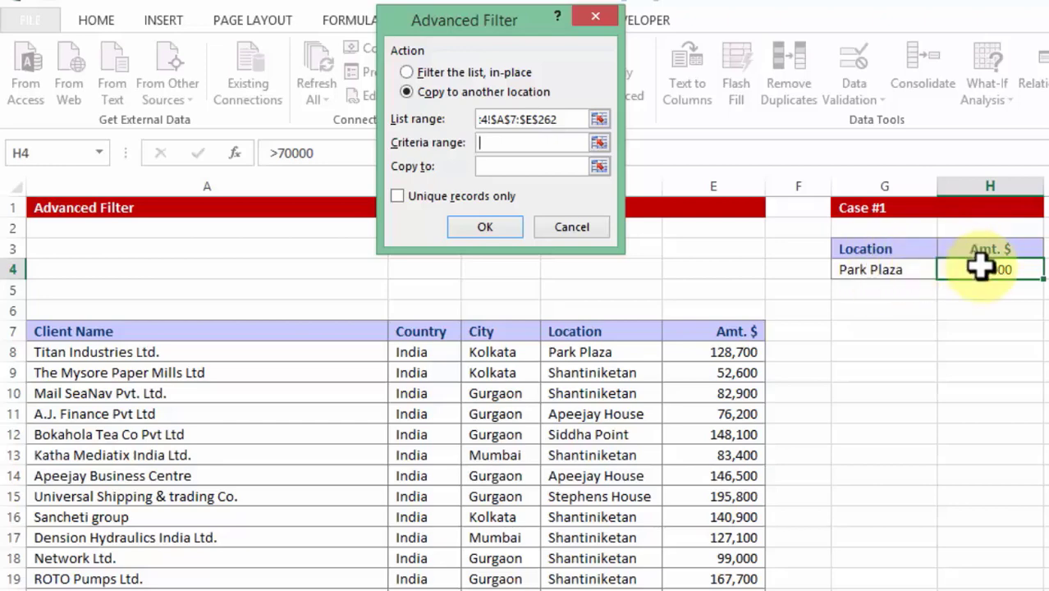
drag(882, 246, 971, 277)
click(496, 167)
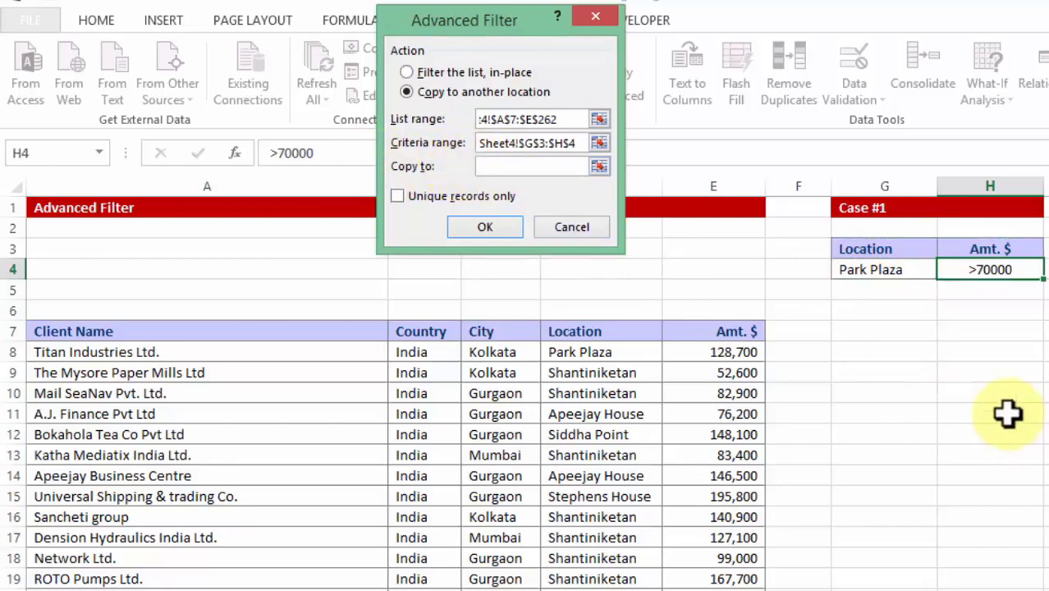
click(909, 416)
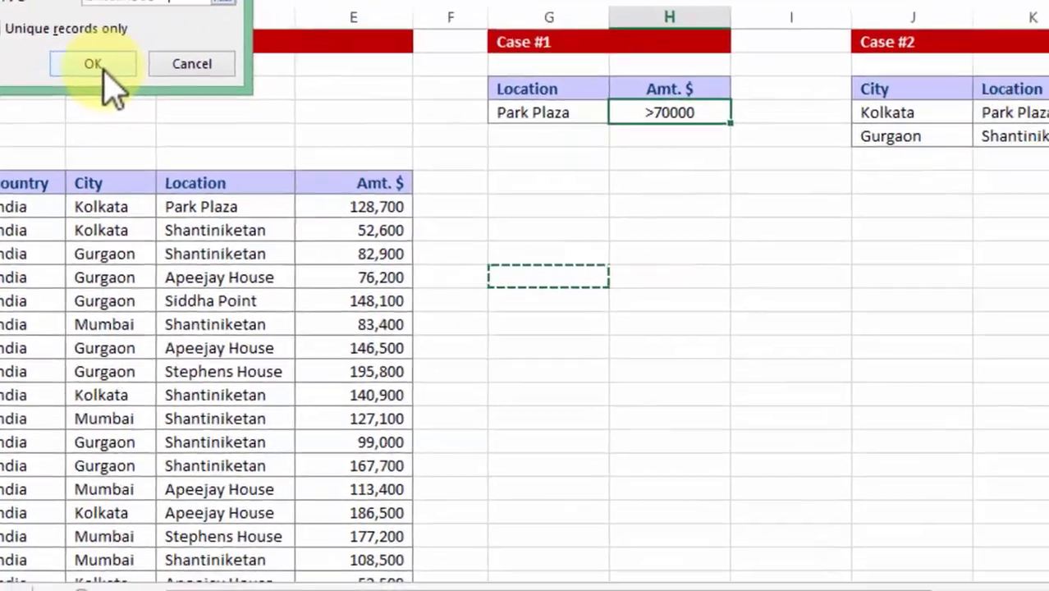
Run the Advanced Filter and verify the copied rows are all Park Plaza with amounts above 70000
key(Return)
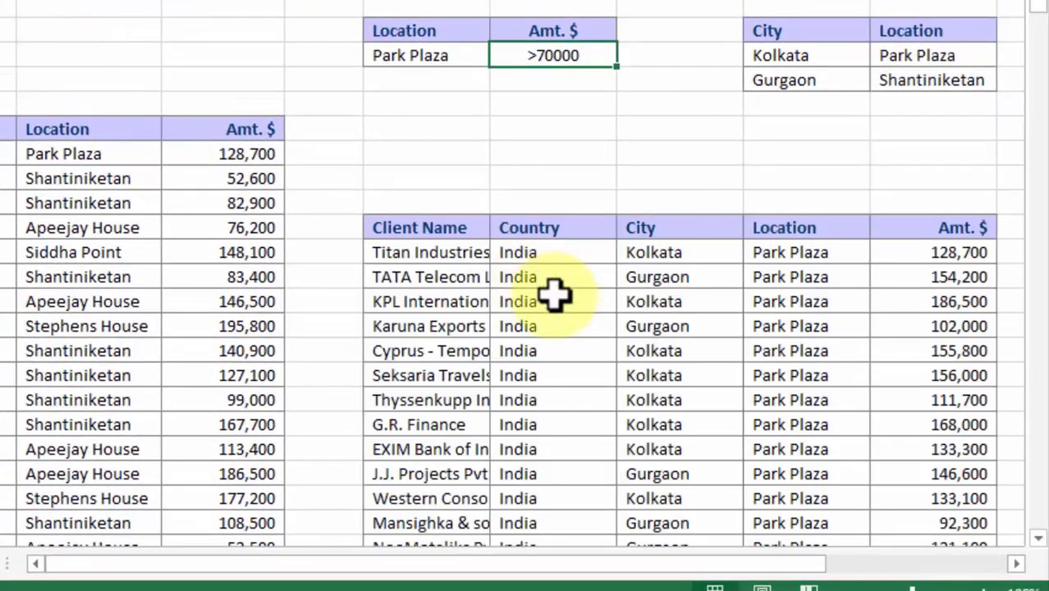
scroll(649, 301, down, 1)
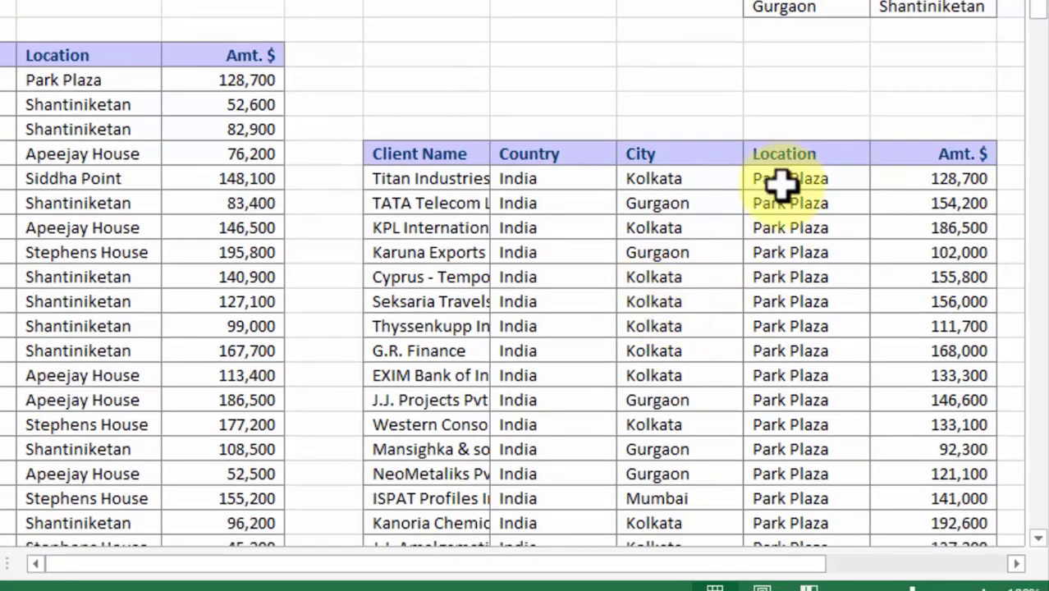
drag(779, 178, 779, 449)
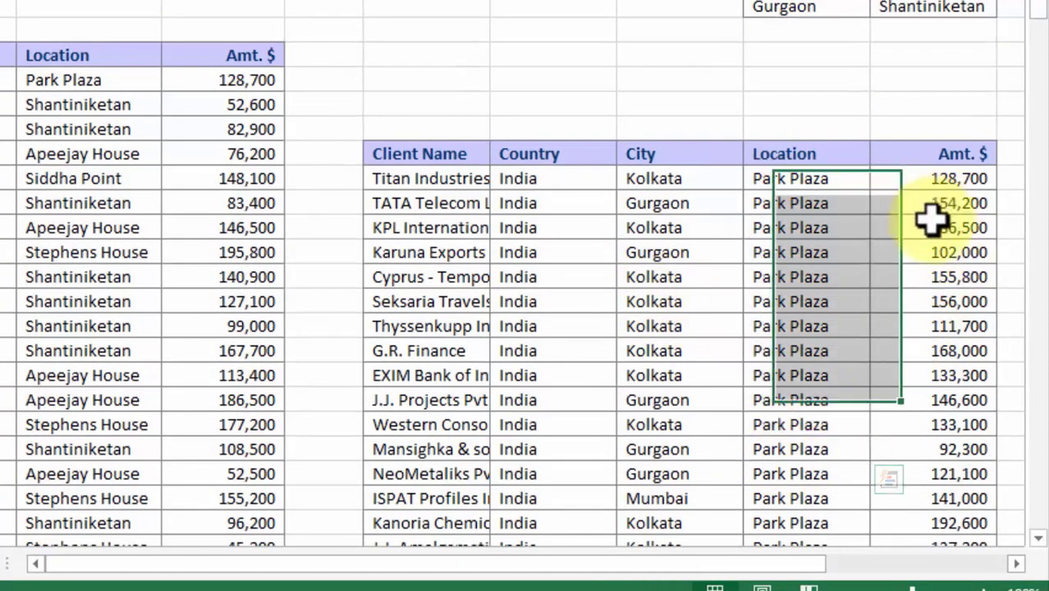
drag(932, 212, 924, 476)
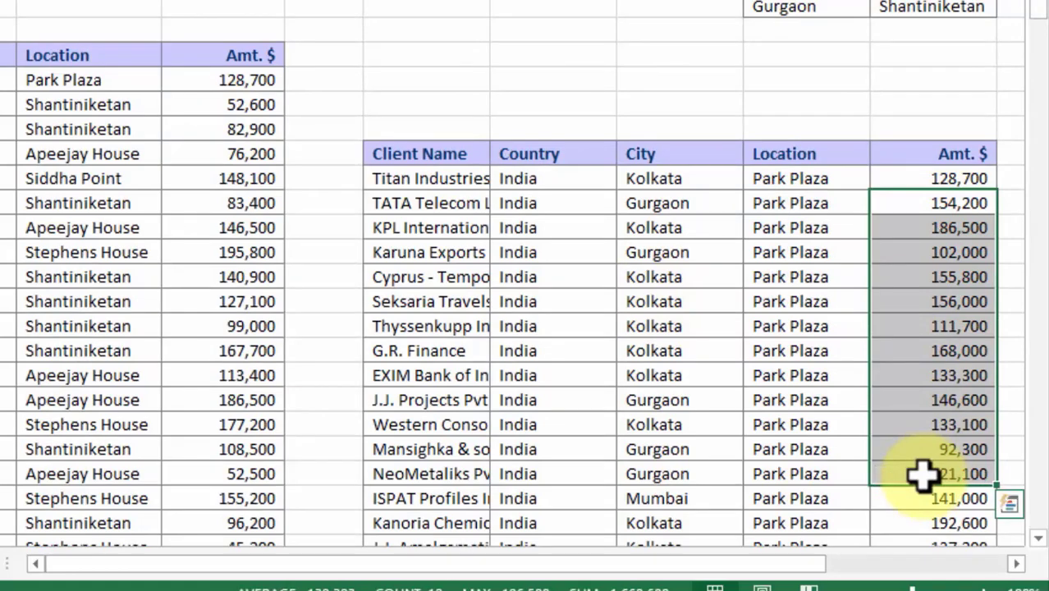
scroll(749, 288, up, 1)
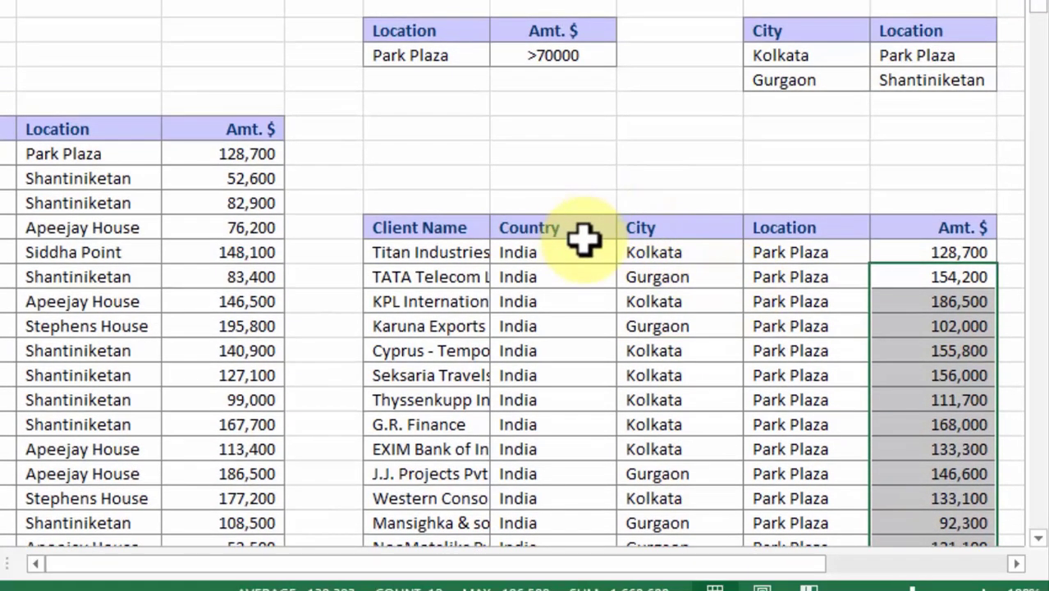
Fill Park Plaza down from D8 into the second client's location cell D9
click(98, 149)
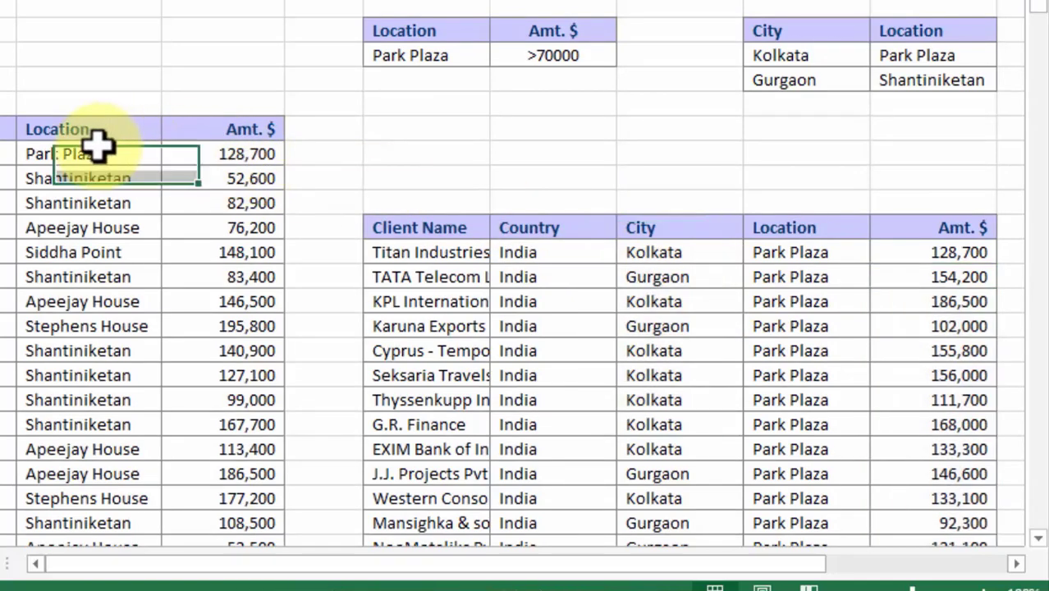
click(120, 183)
key(ctrl+d)
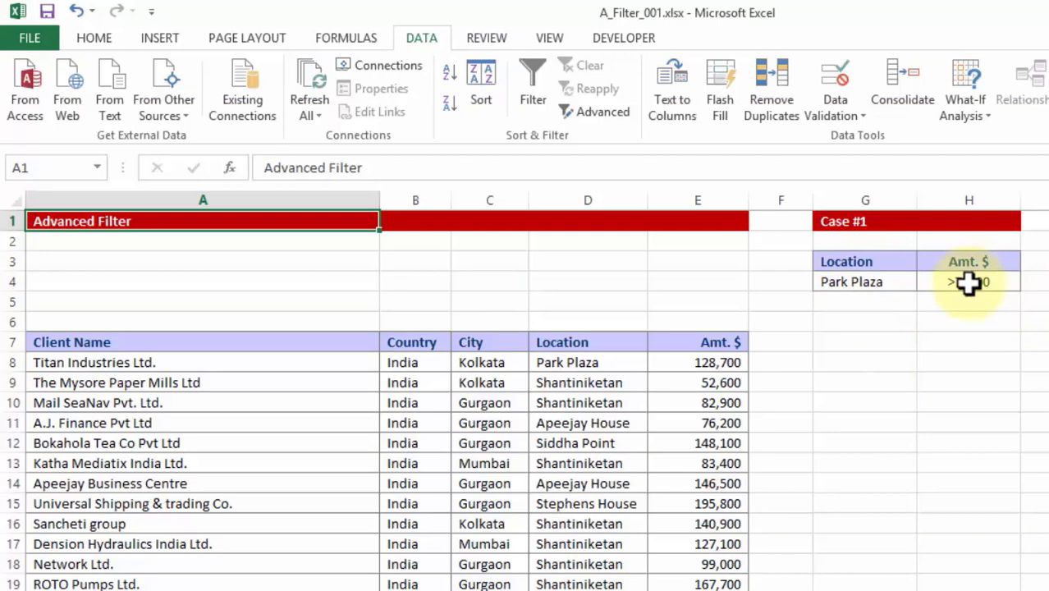
Copy City to G9, Kolkata to G10 and the Amt. $ header to H9
click(484, 347)
key(ctrl+c)
click(876, 377)
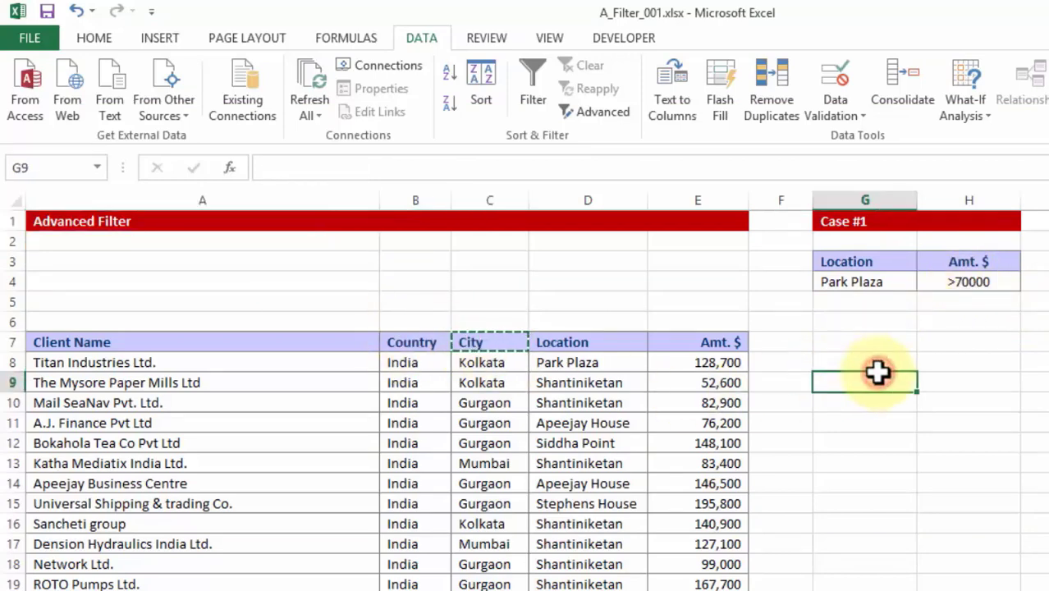
key(ctrl+v)
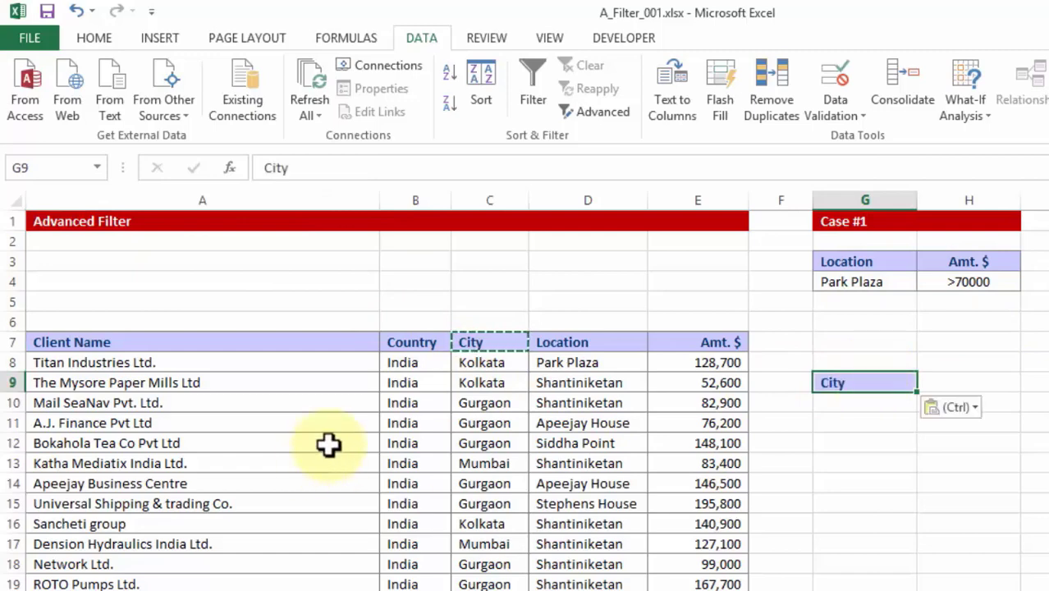
click(501, 379)
key(ctrl+c)
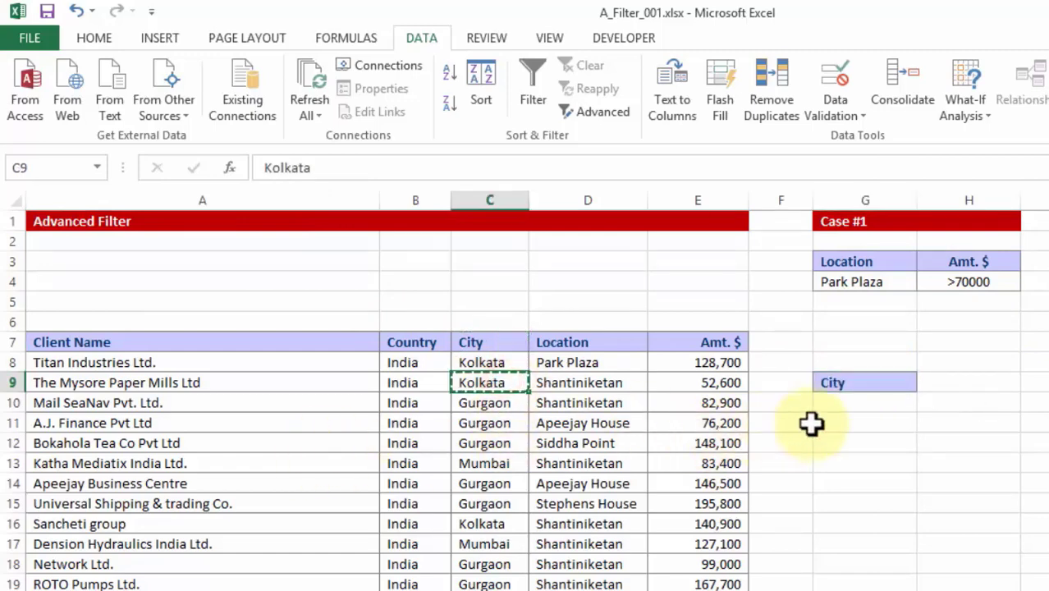
click(835, 406)
key(ctrl+v)
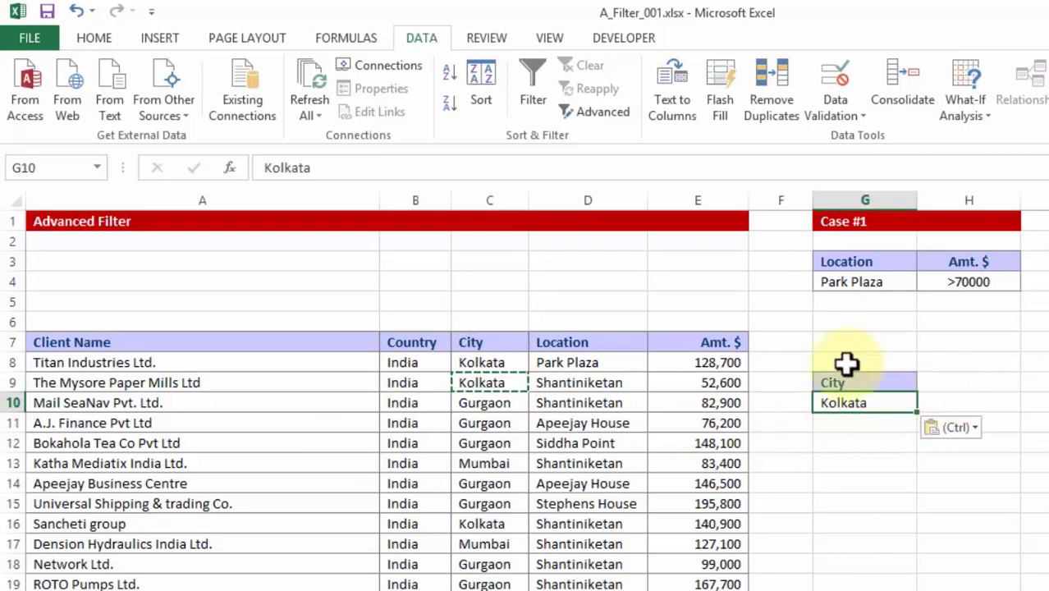
click(728, 342)
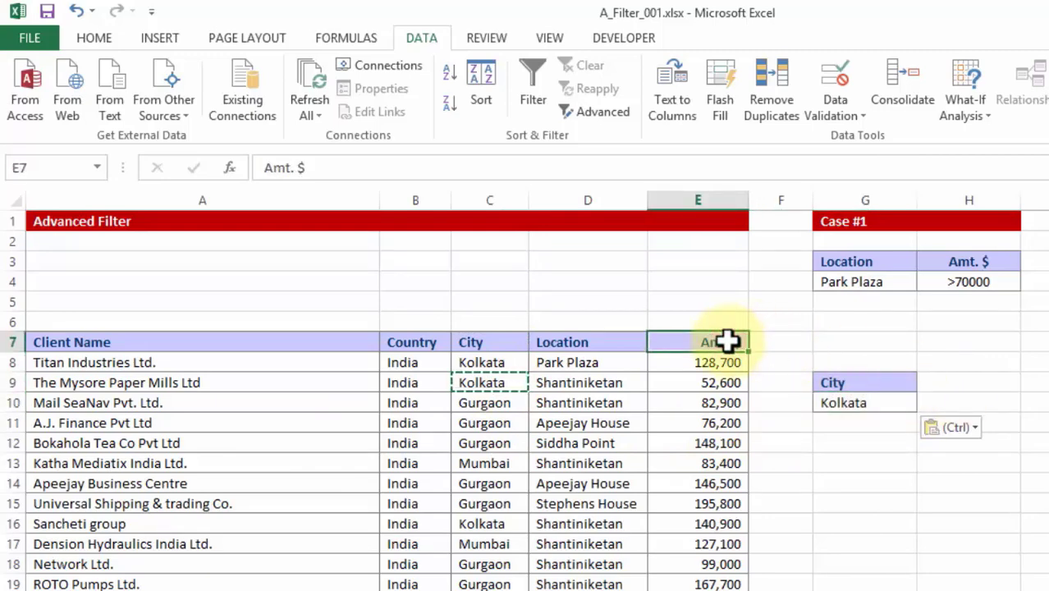
key(ctrl+c)
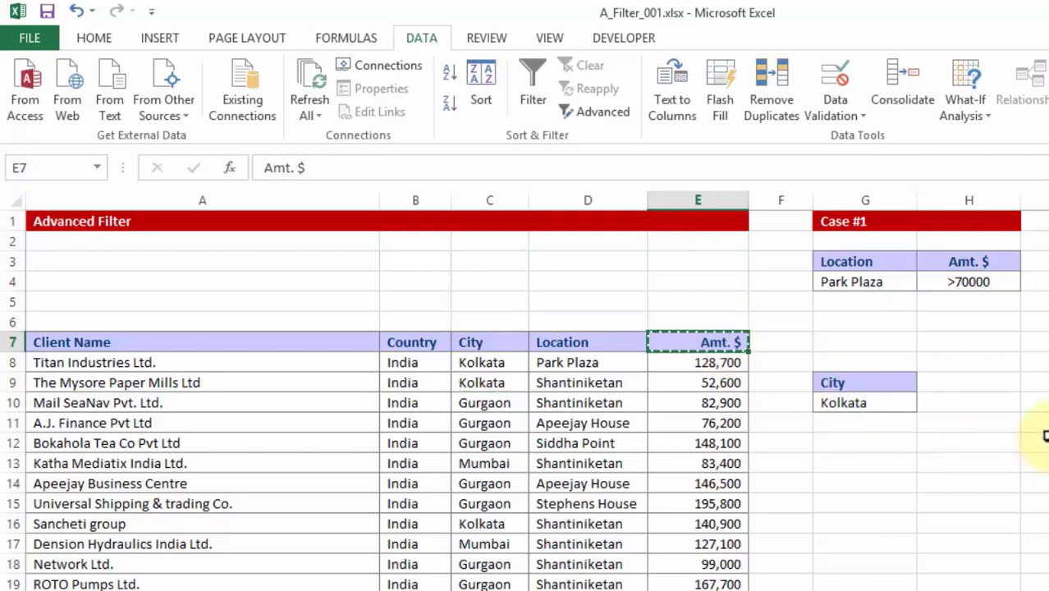
click(985, 384)
key(ctrl+v)
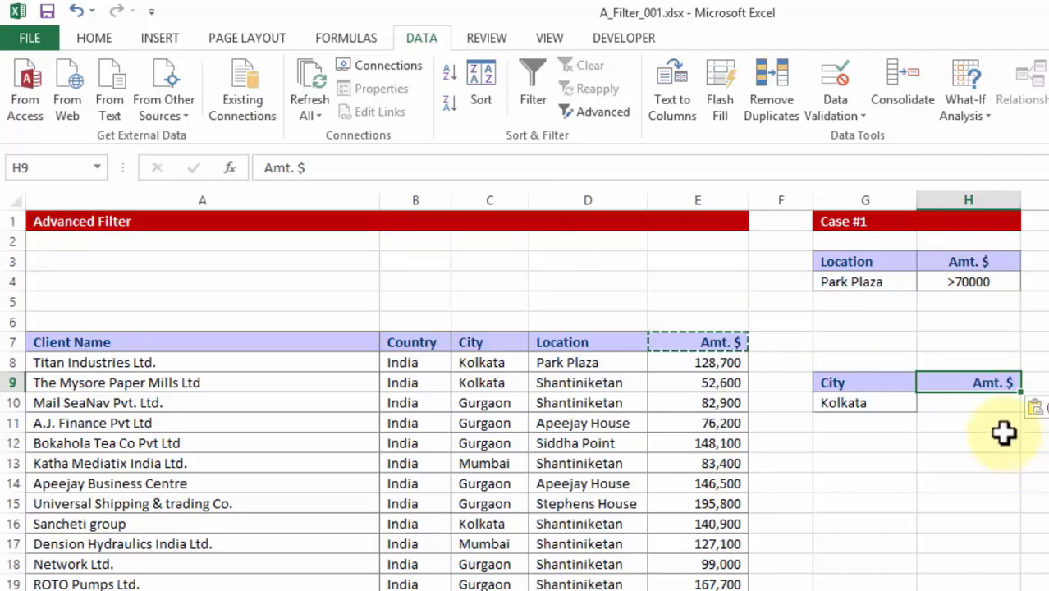
Enter the amount condition >=100000 in H10
click(964, 403)
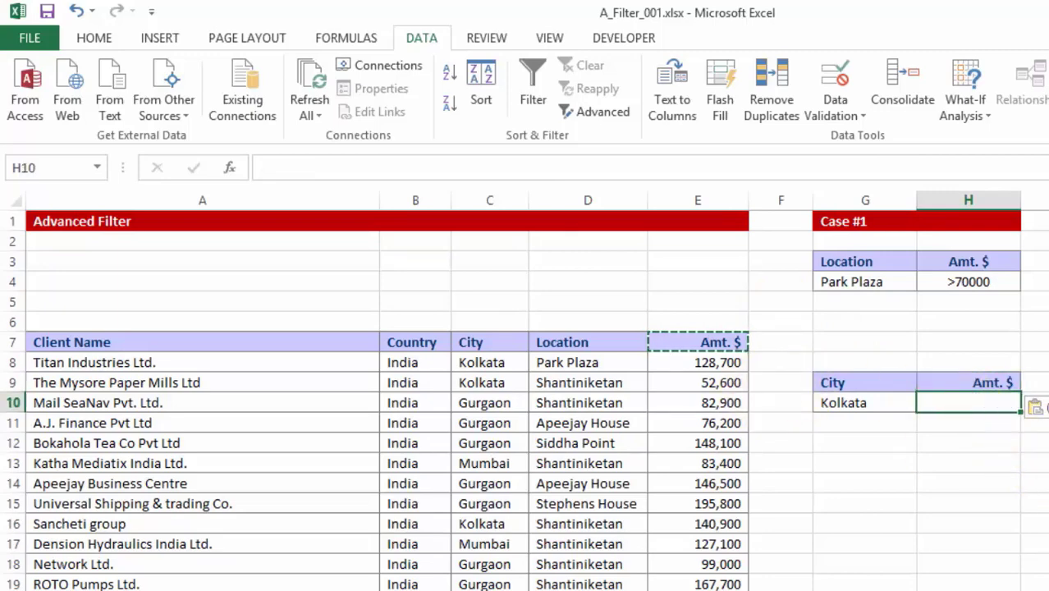
text(>=100000)
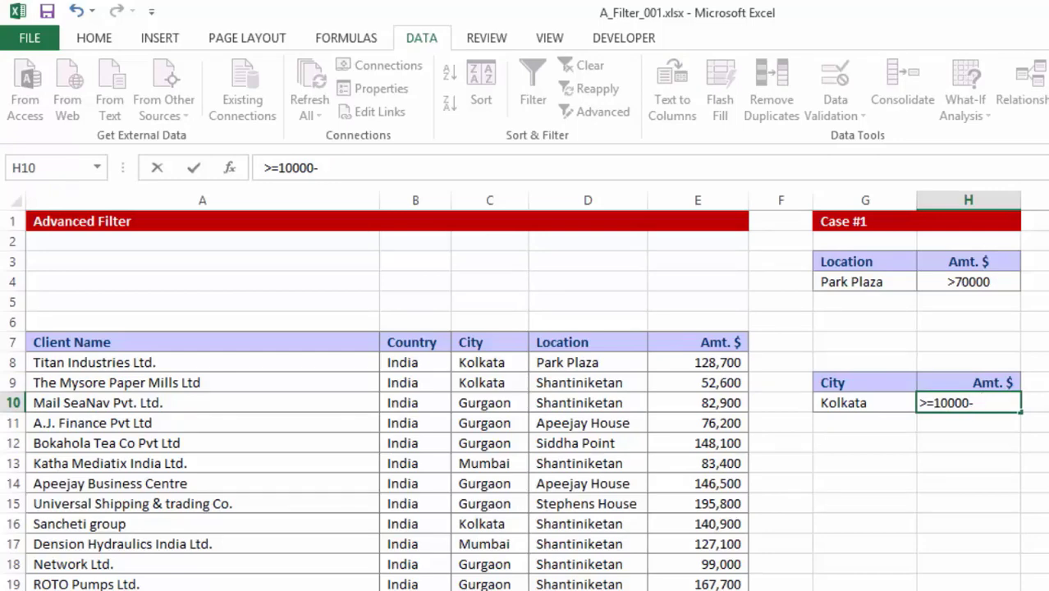
key(Return)
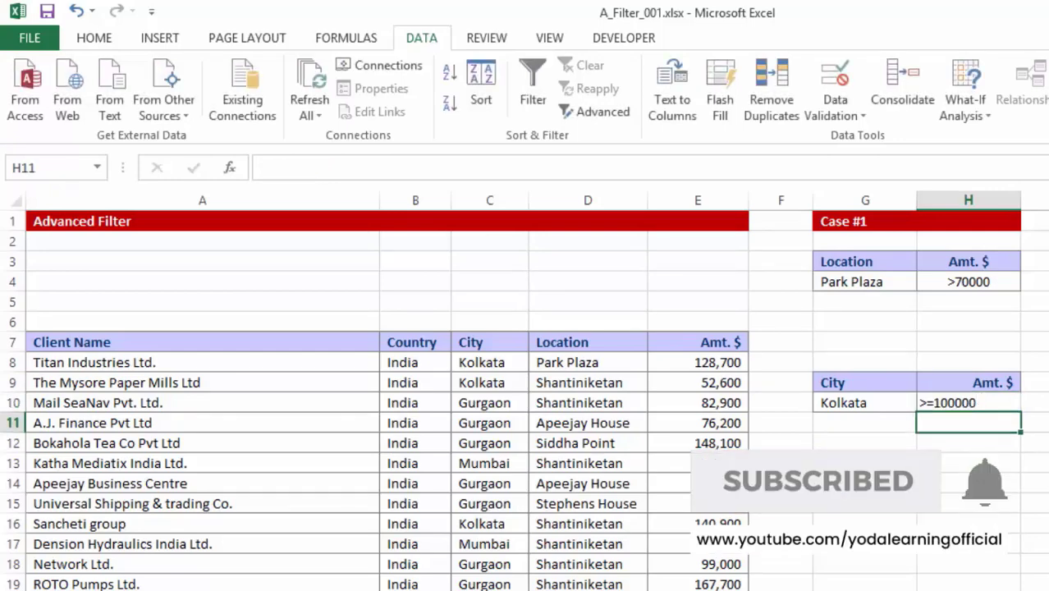
click(868, 483)
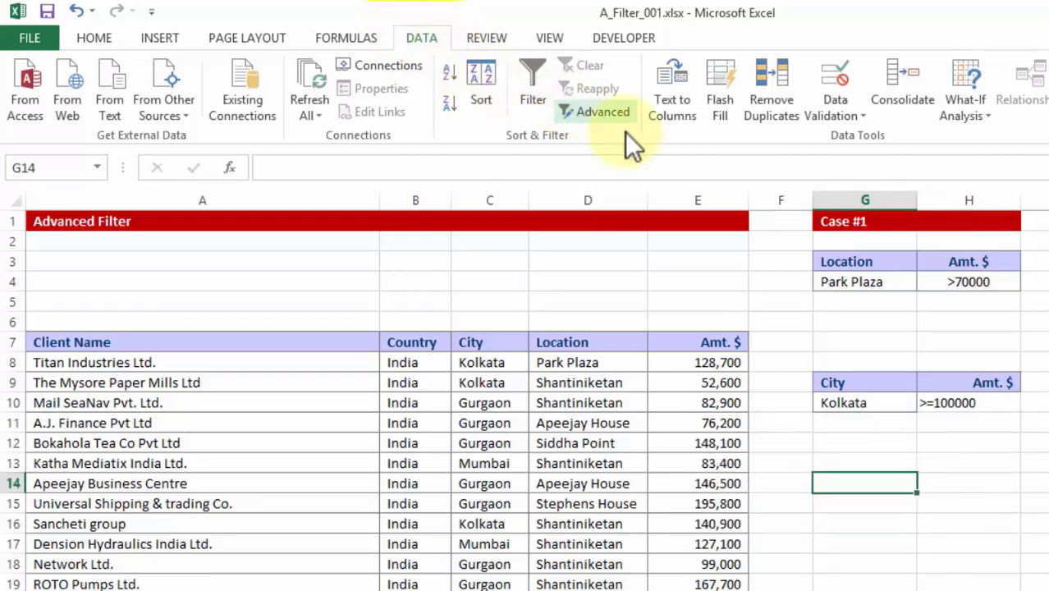
In Advanced Filter choose Copy to another location, clear old ranges, and set list range A7:E262
click(600, 109)
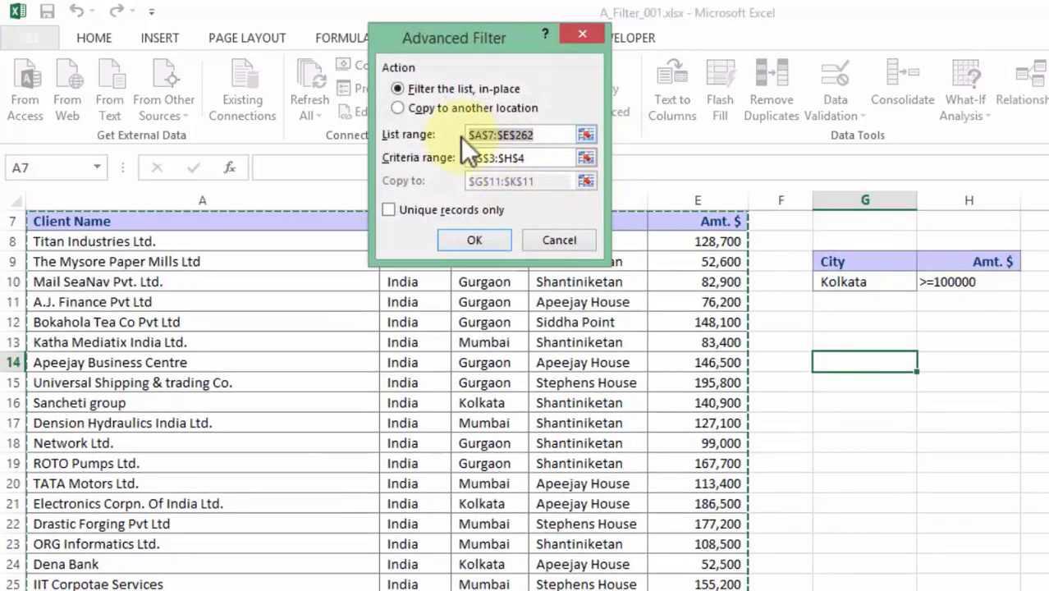
click(408, 105)
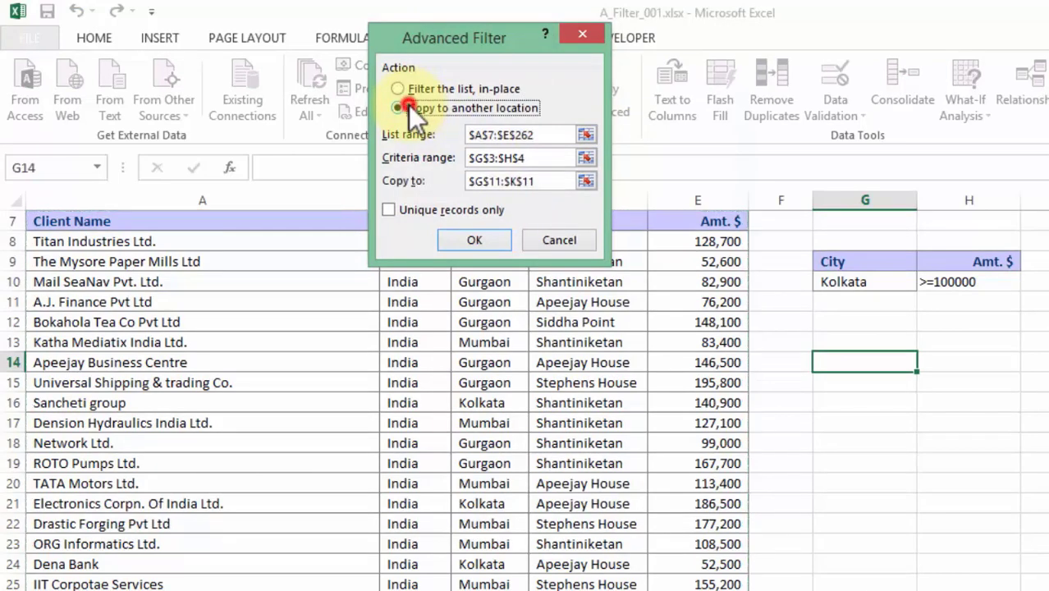
click(529, 157)
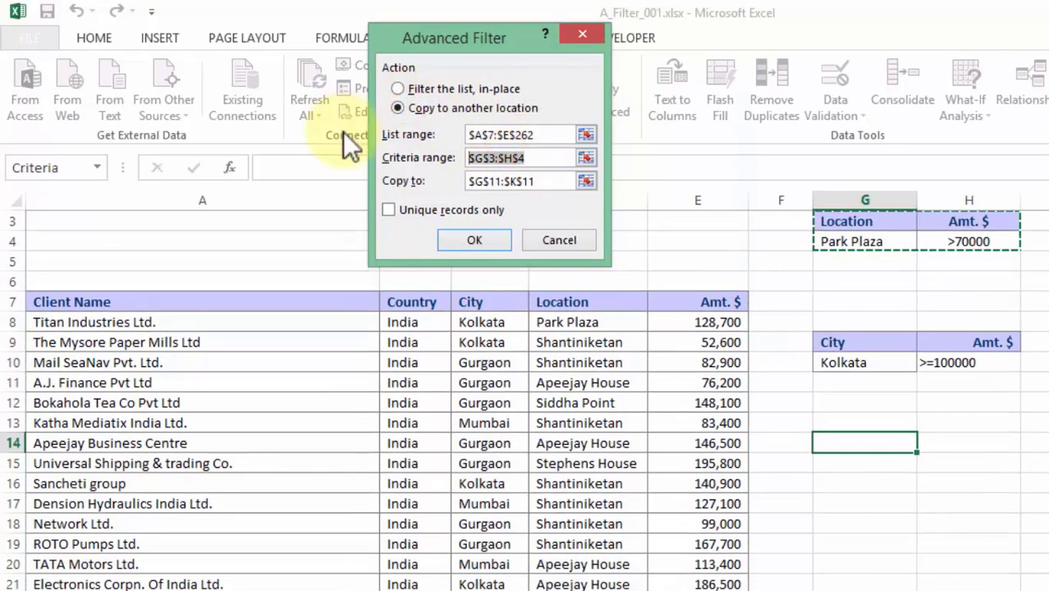
key(Delete)
click(558, 135)
key(Delete)
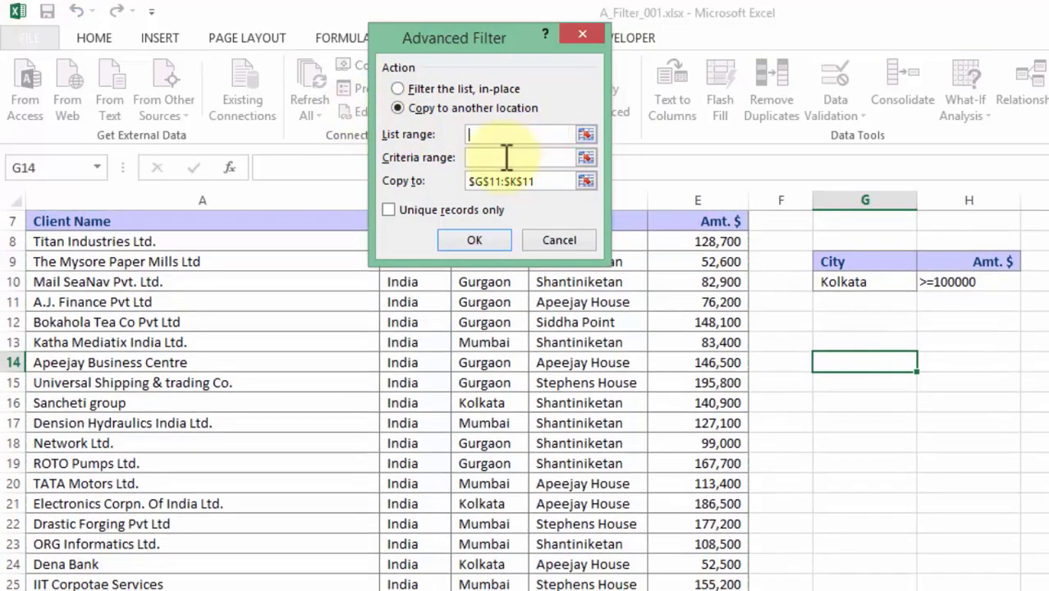
click(544, 180)
key(Delete)
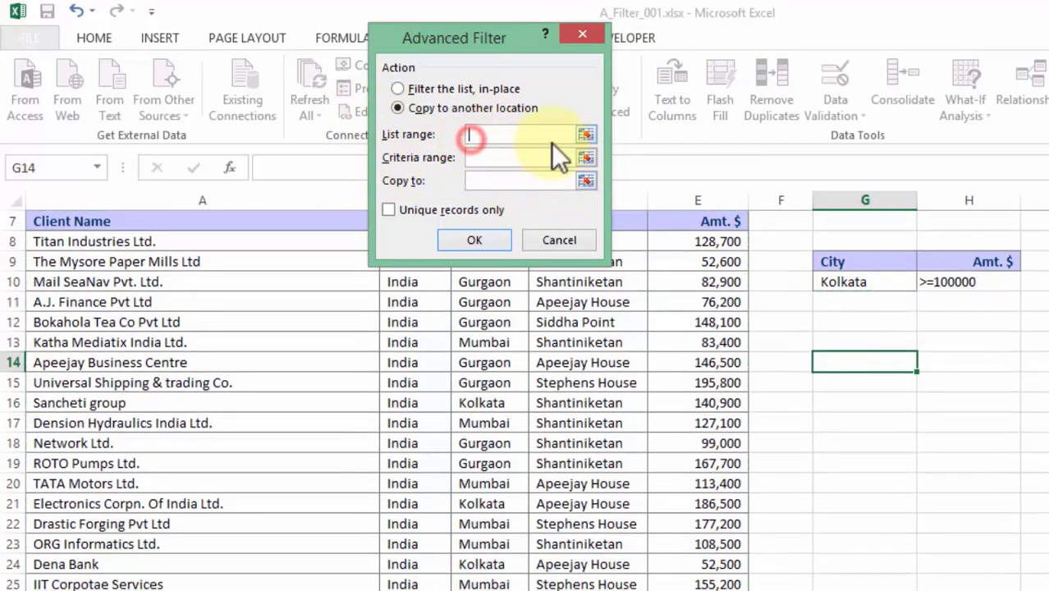
scroll(550, 143, up, 2)
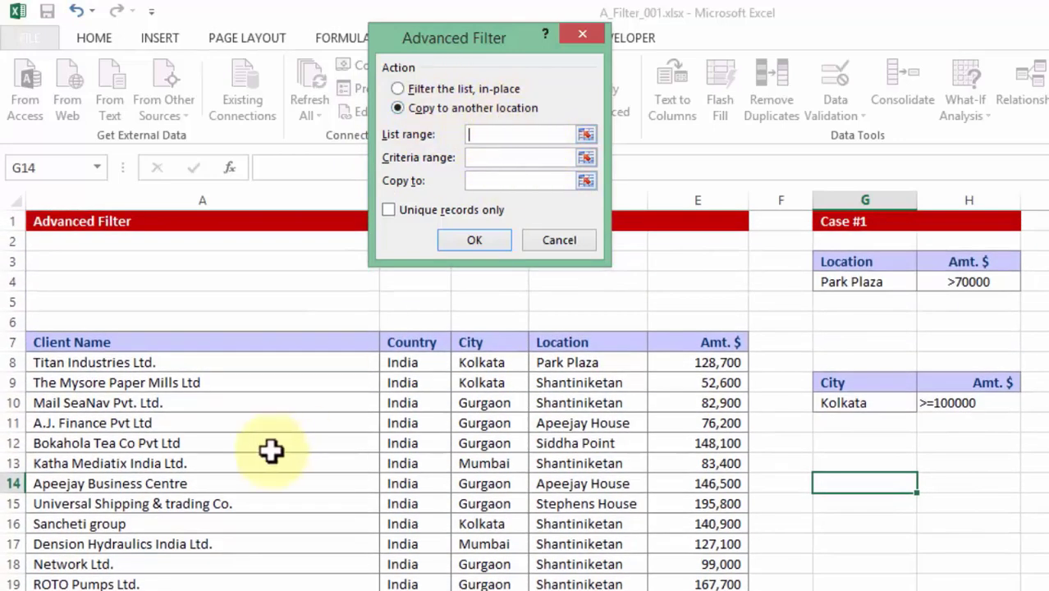
click(262, 343)
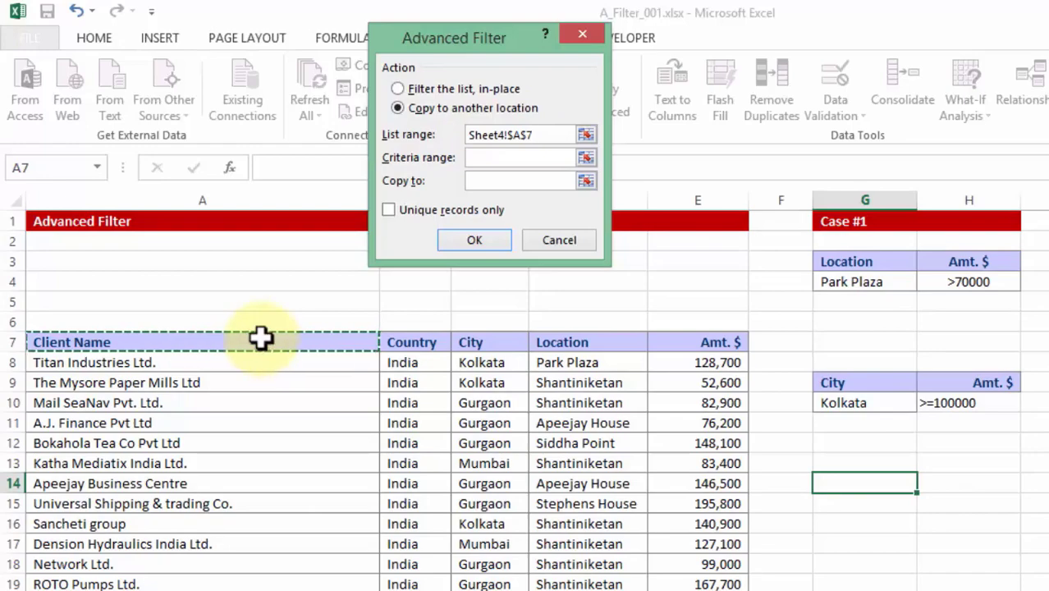
key(ctrl+shift+Right)
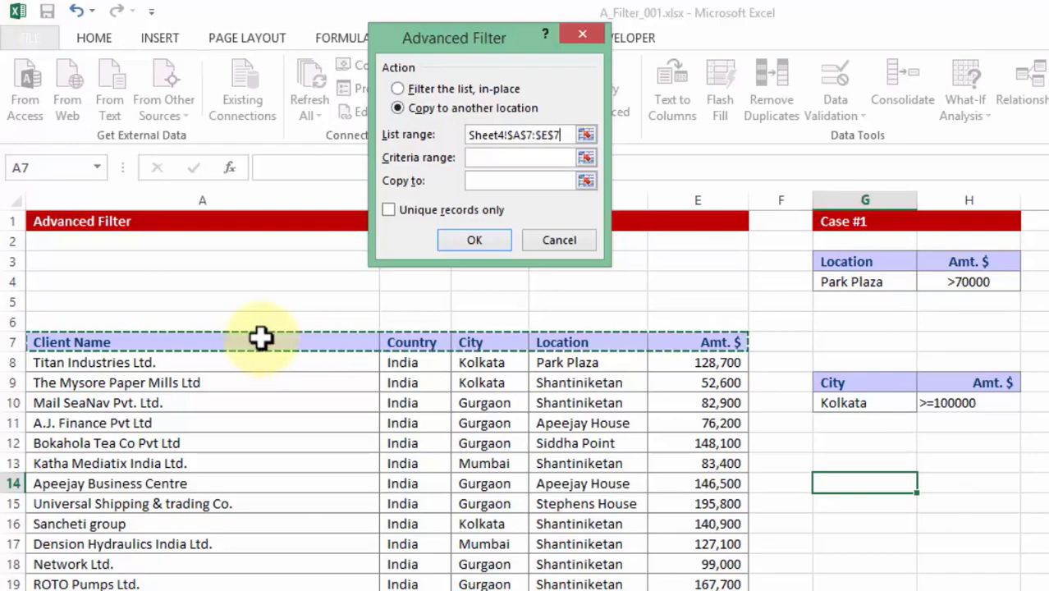
key(ctrl+shift+Down)
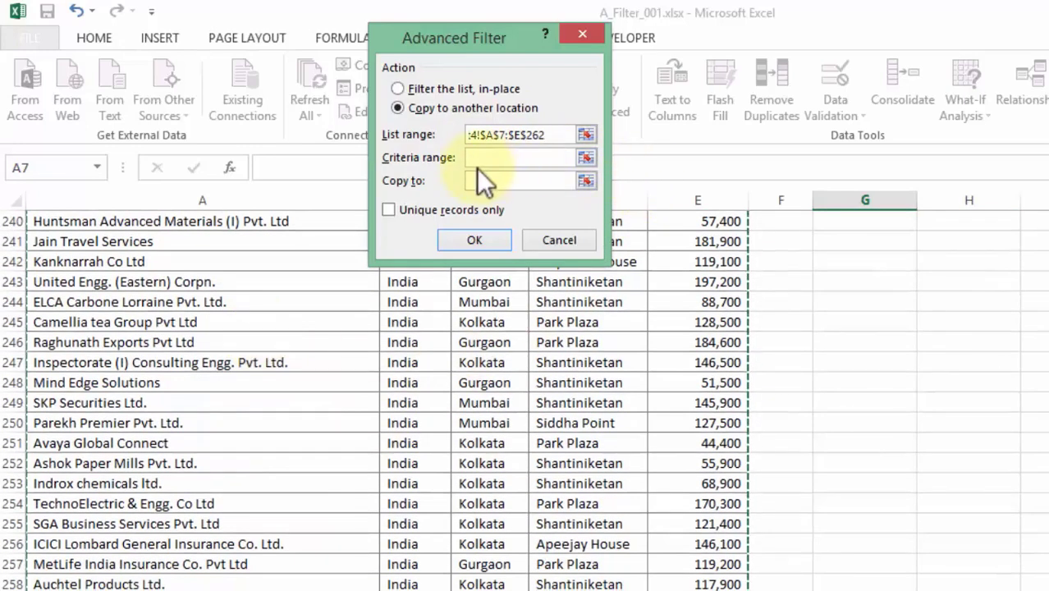
Set criteria range G9:H10 and output cell G14, then run the filter
click(480, 159)
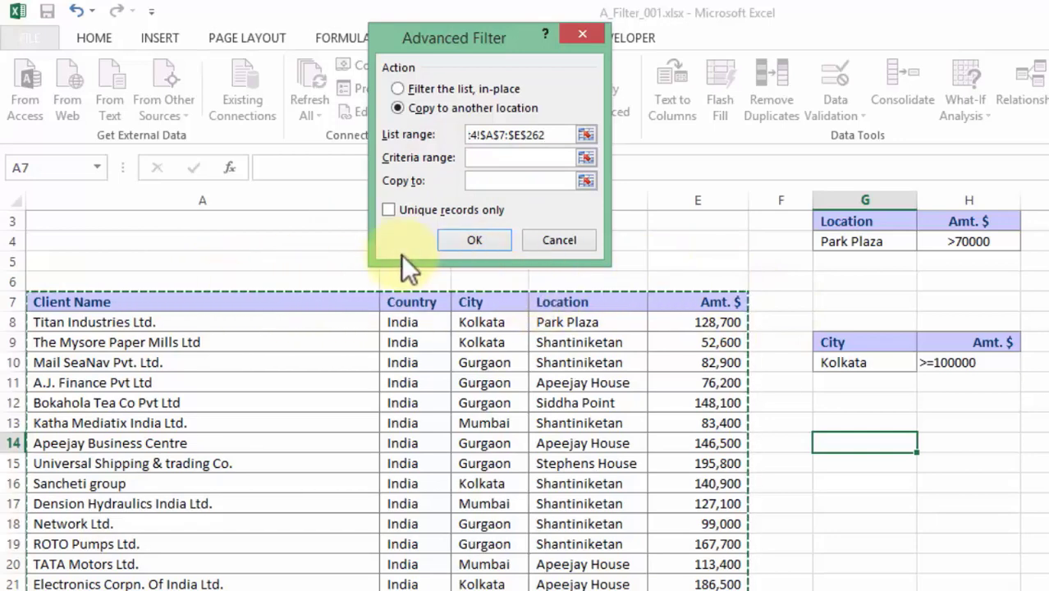
click(493, 157)
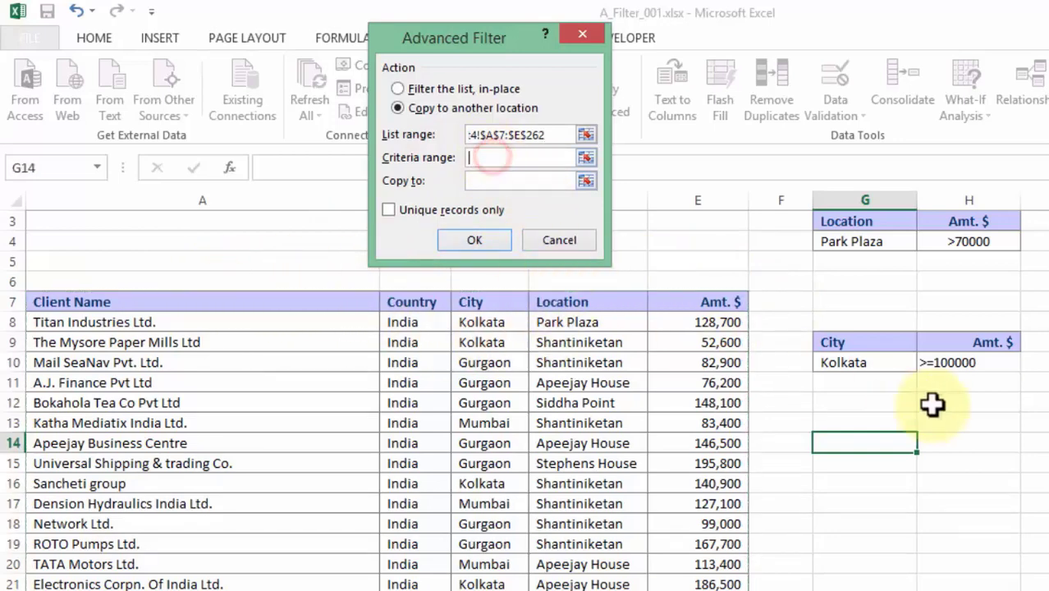
drag(874, 335, 952, 363)
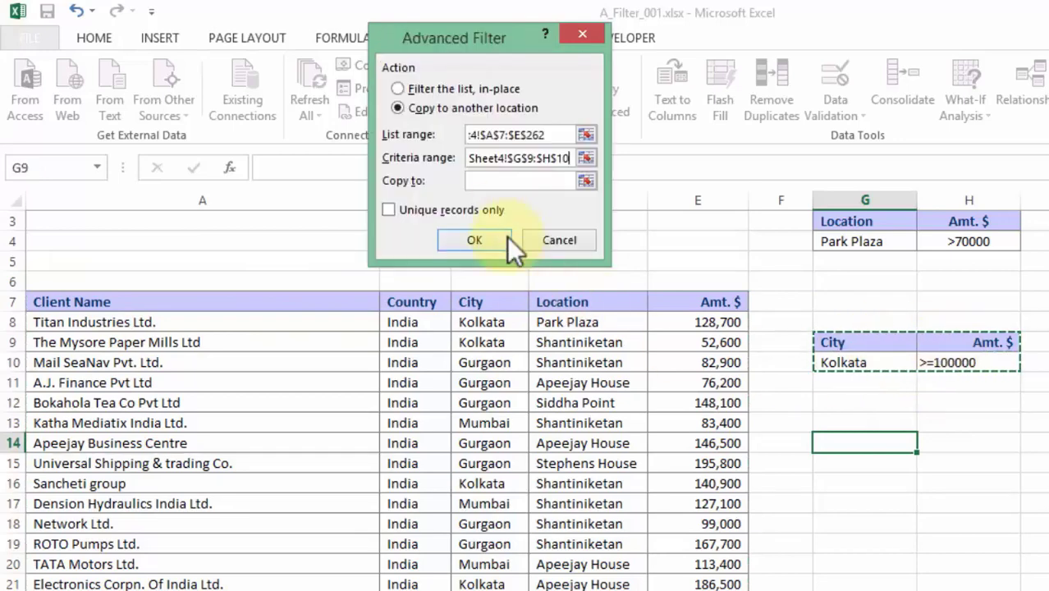
click(494, 182)
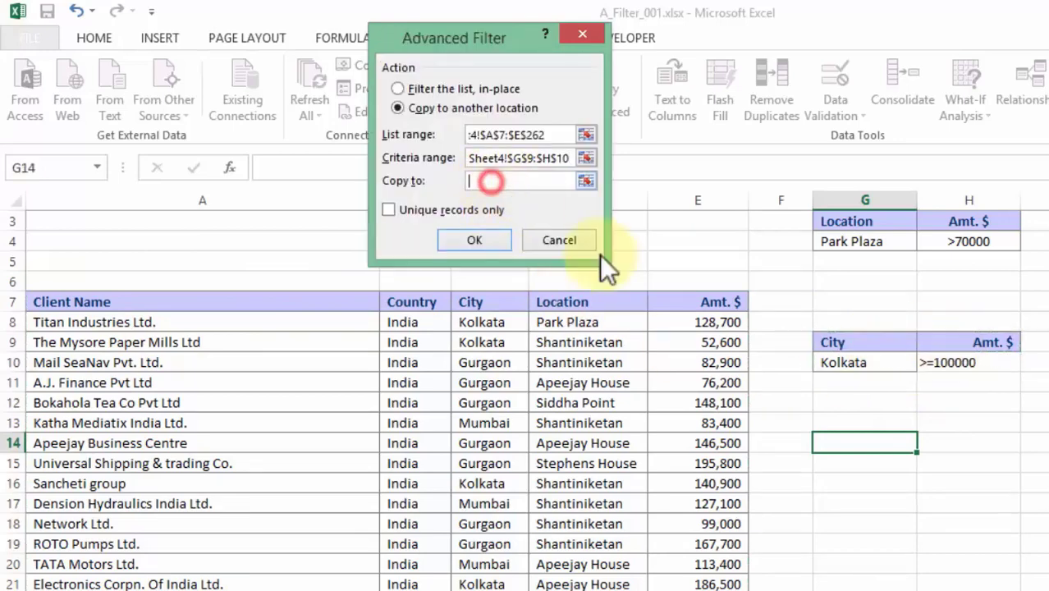
click(866, 442)
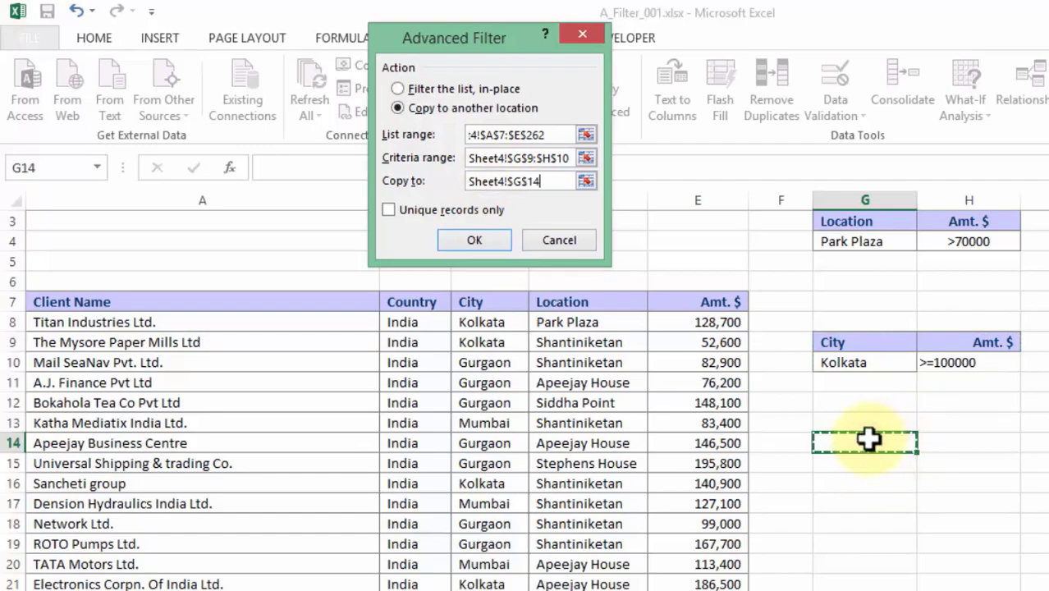
click(476, 242)
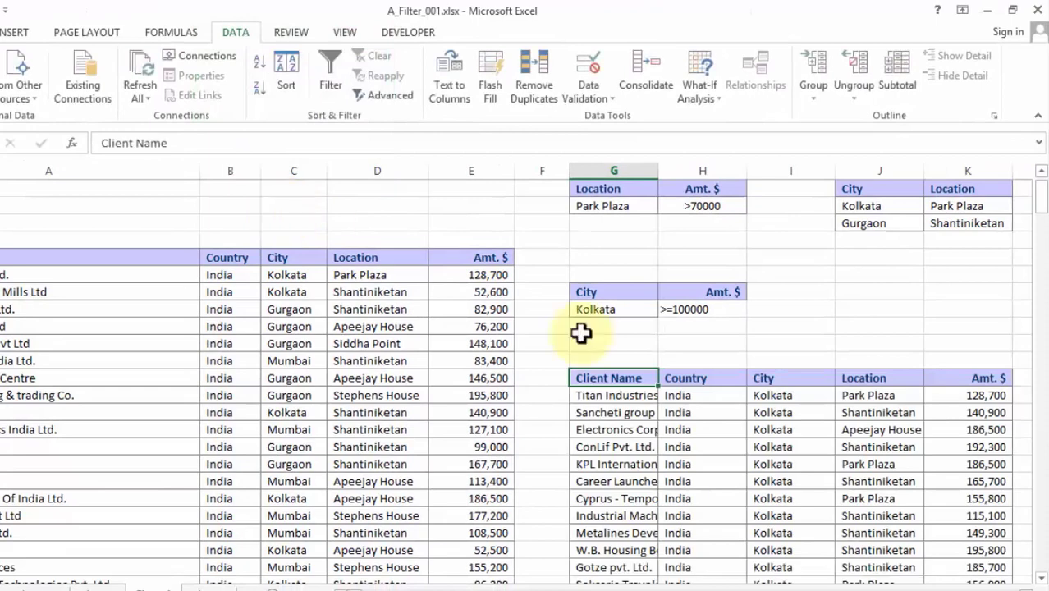
Select the Kolkata criteria and copied results from G9 across to K and down, and blank them
drag(771, 396, 788, 533)
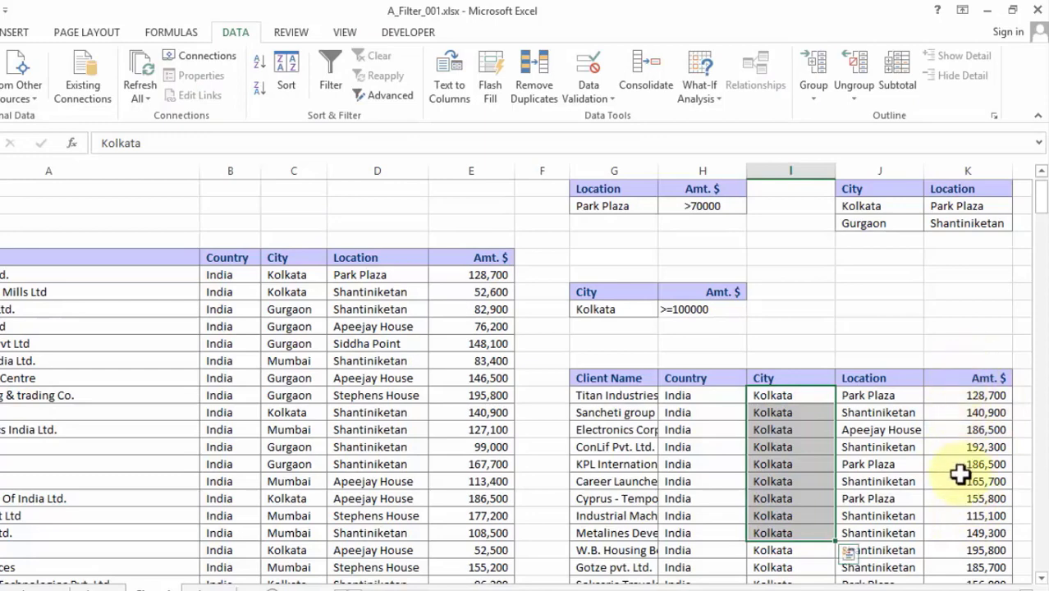
click(596, 273)
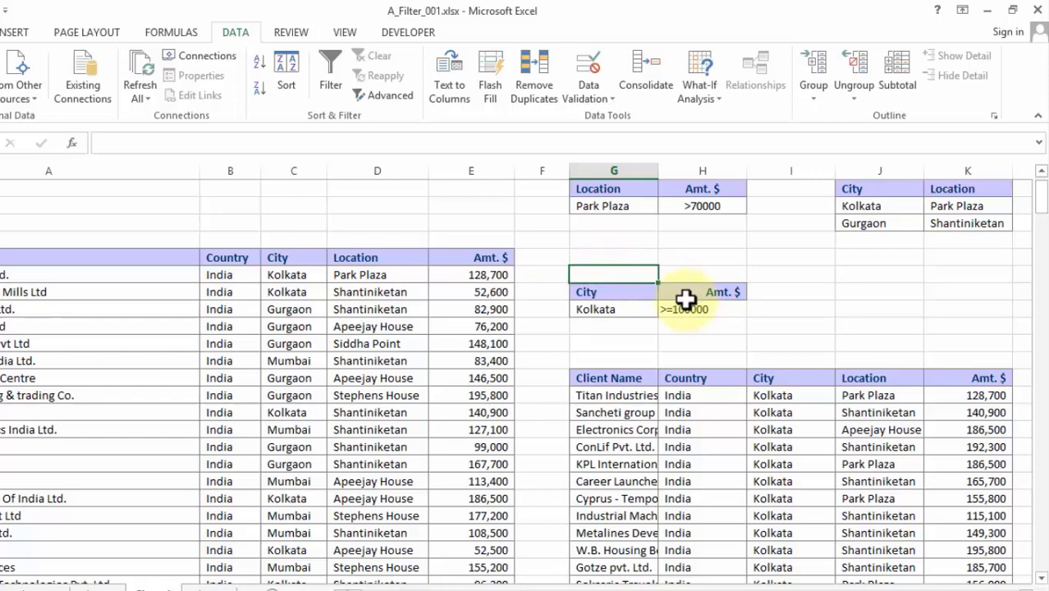
key(Down)
key(shift+Right)
key(shift+Right)
key(shift+Right)
key(shift+Right)
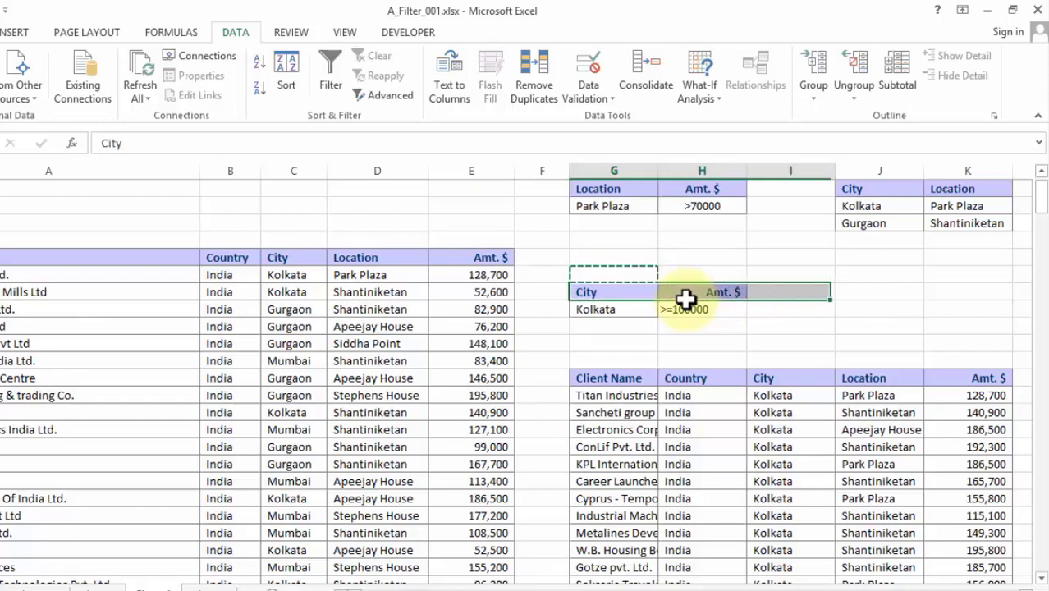
key(ctrl+shift+Down)
key(ctrl+shift+Down)
key(ctrl+shift+Down)
key(ctrl+shift+Down)
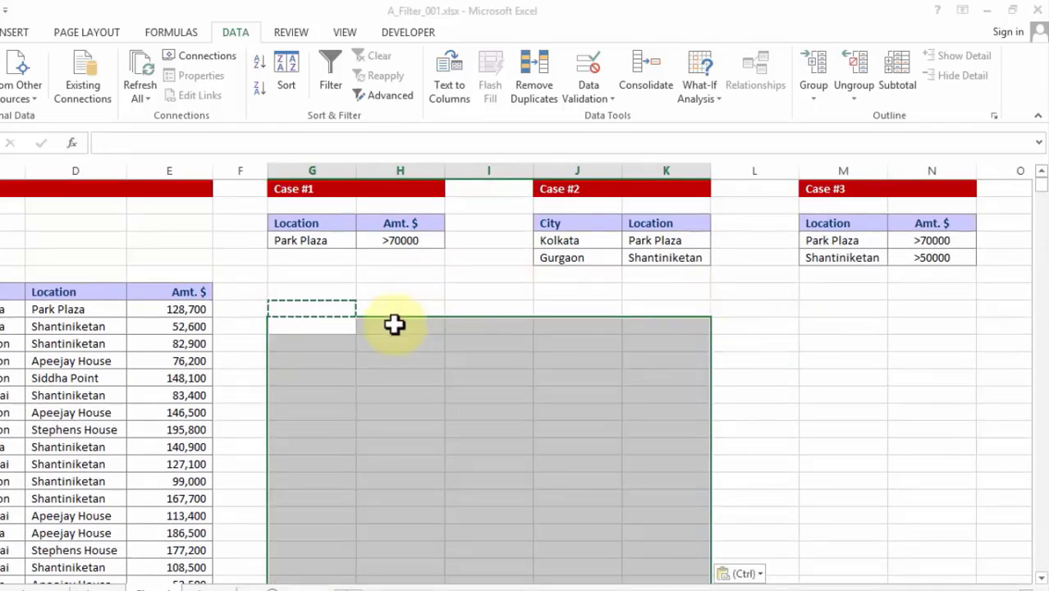
click(291, 336)
Walk through the Case #2 criteria rows: Kolkata / Park Plaza and Gurgaon / Shantiniketan
click(620, 328)
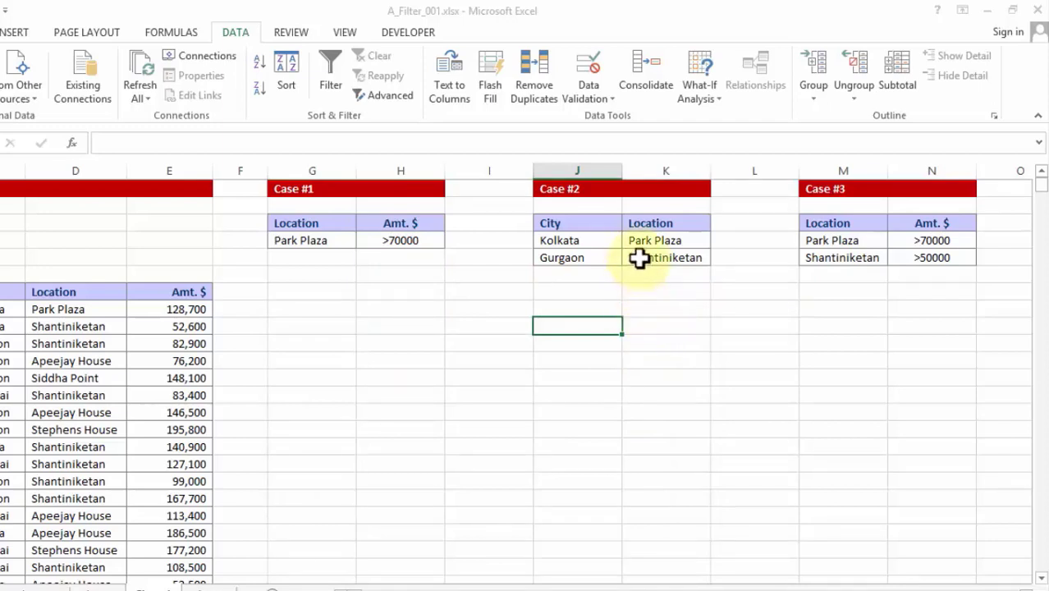
click(591, 239)
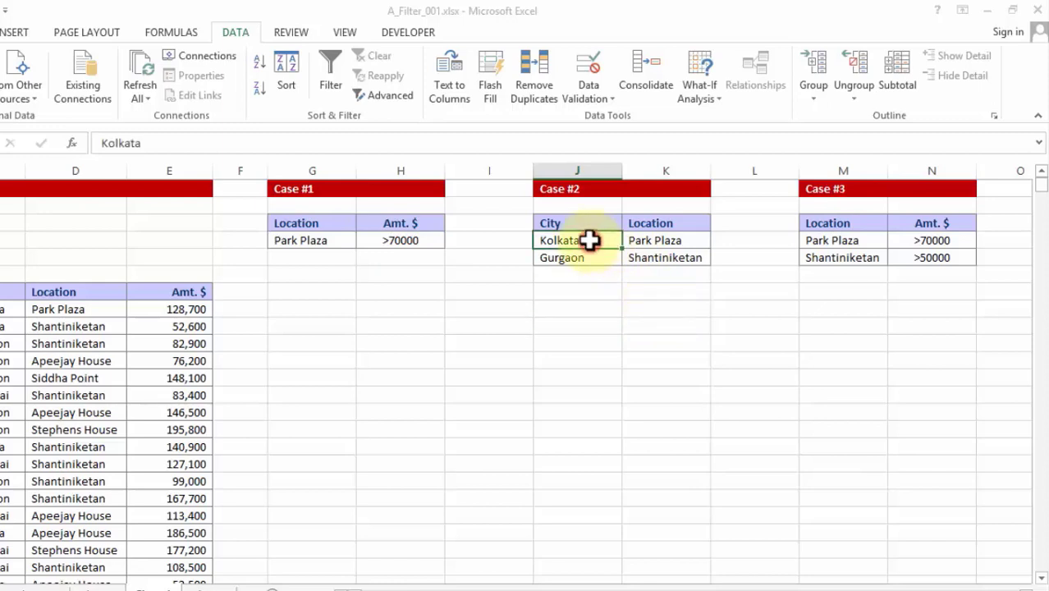
click(663, 240)
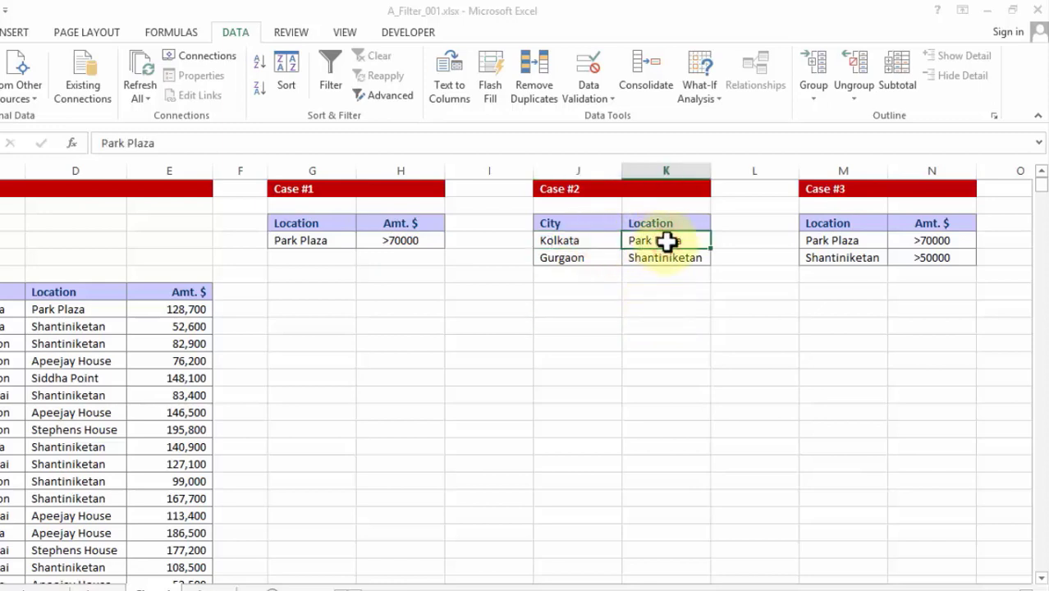
click(588, 260)
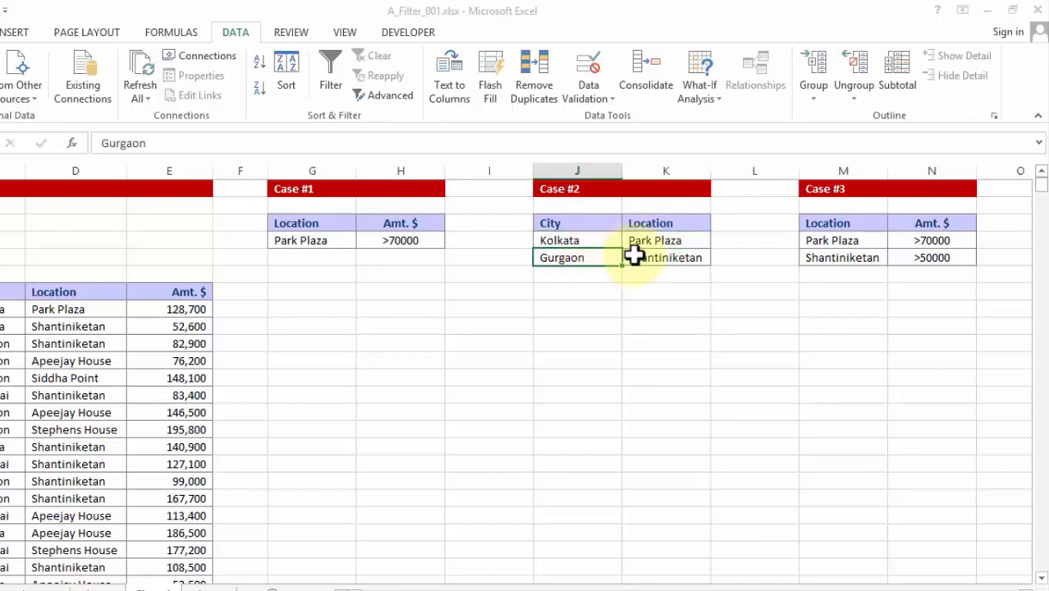
click(660, 258)
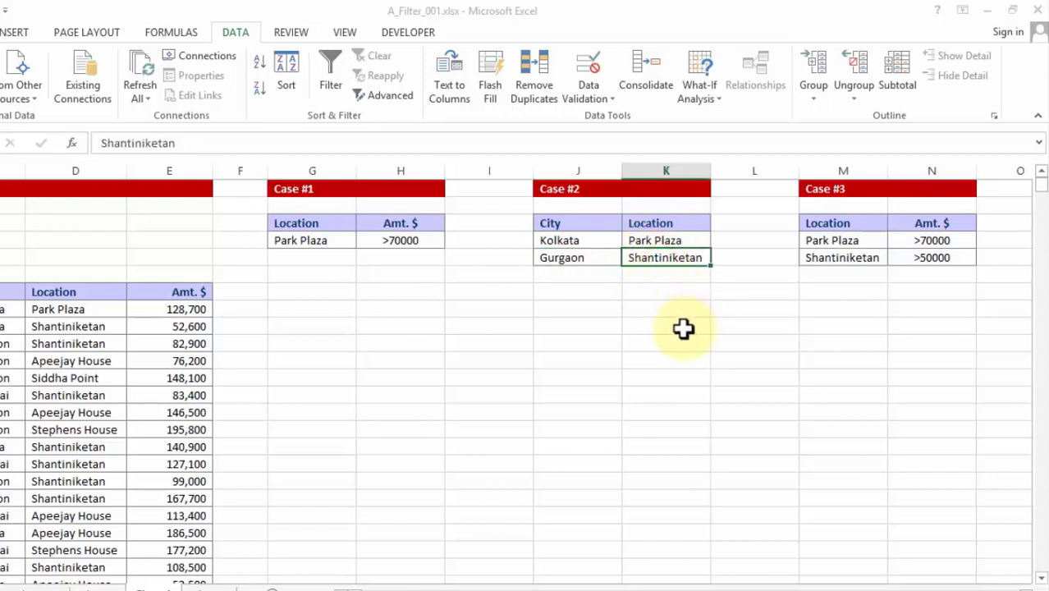
drag(598, 238, 657, 240)
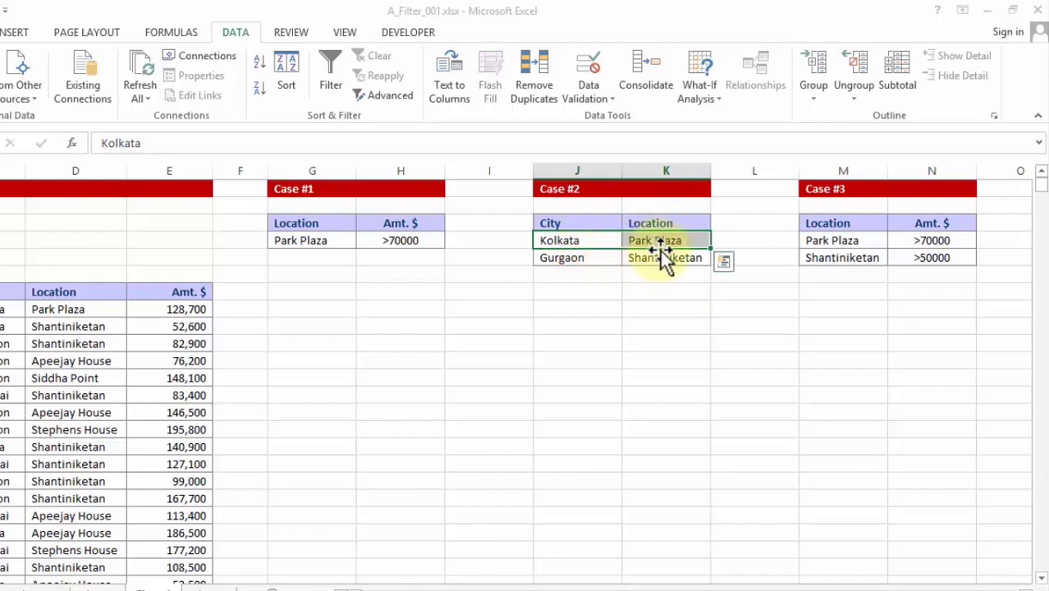
Review the Case #3 criteria in columns M:N: Park Plaza >70000 and Shantiniketan >50000
click(854, 241)
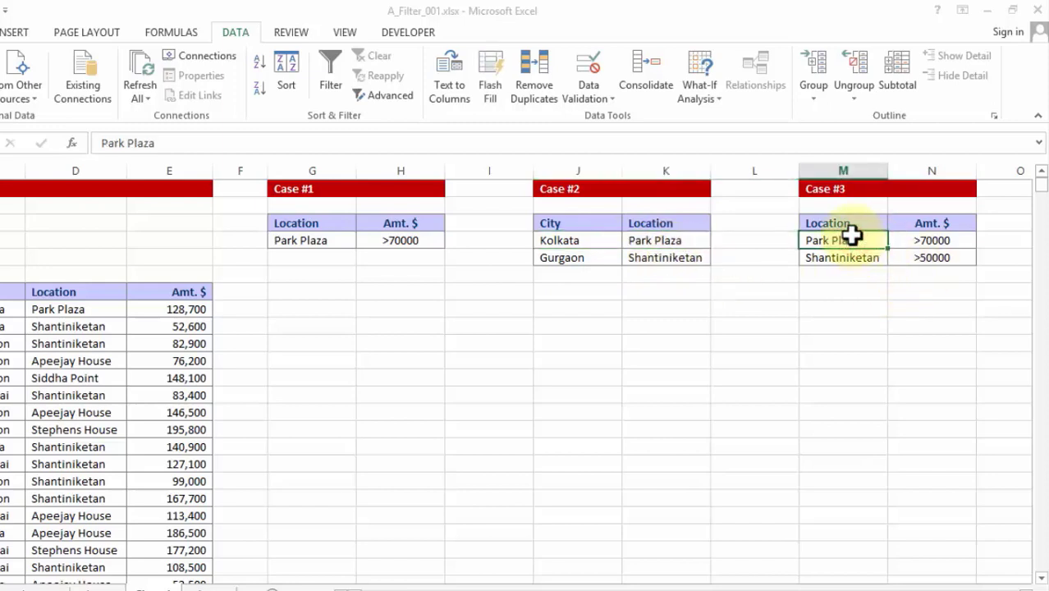
click(854, 222)
drag(857, 240, 907, 240)
click(859, 230)
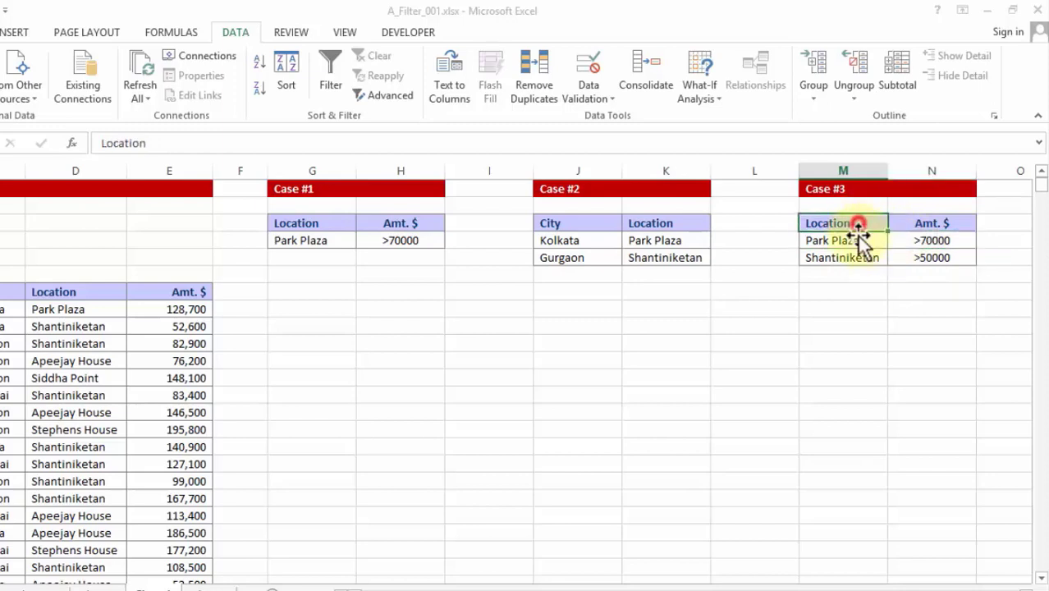
click(856, 259)
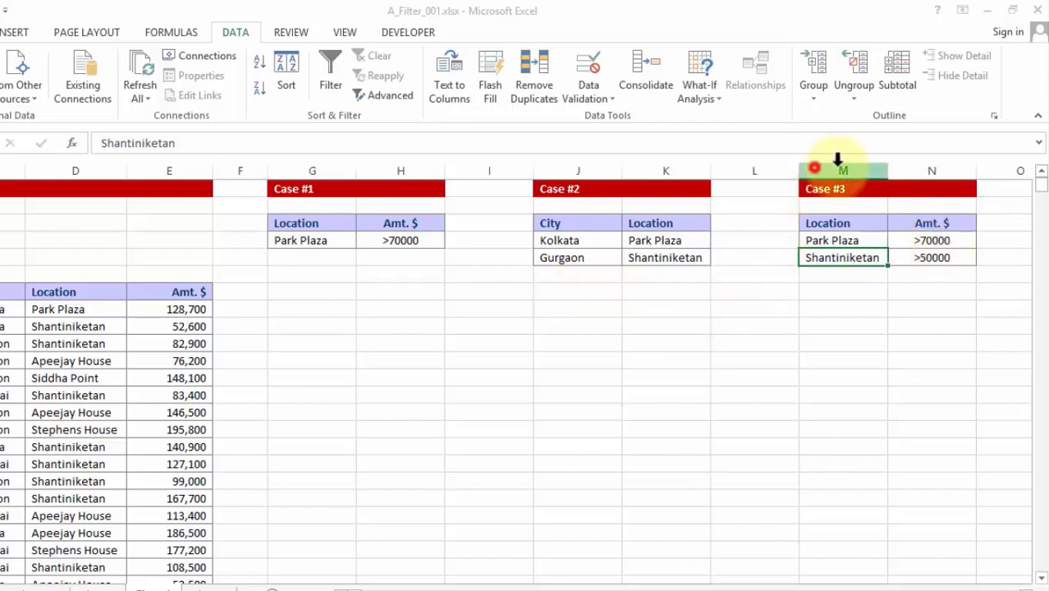
click(849, 170)
shift+click(931, 168)
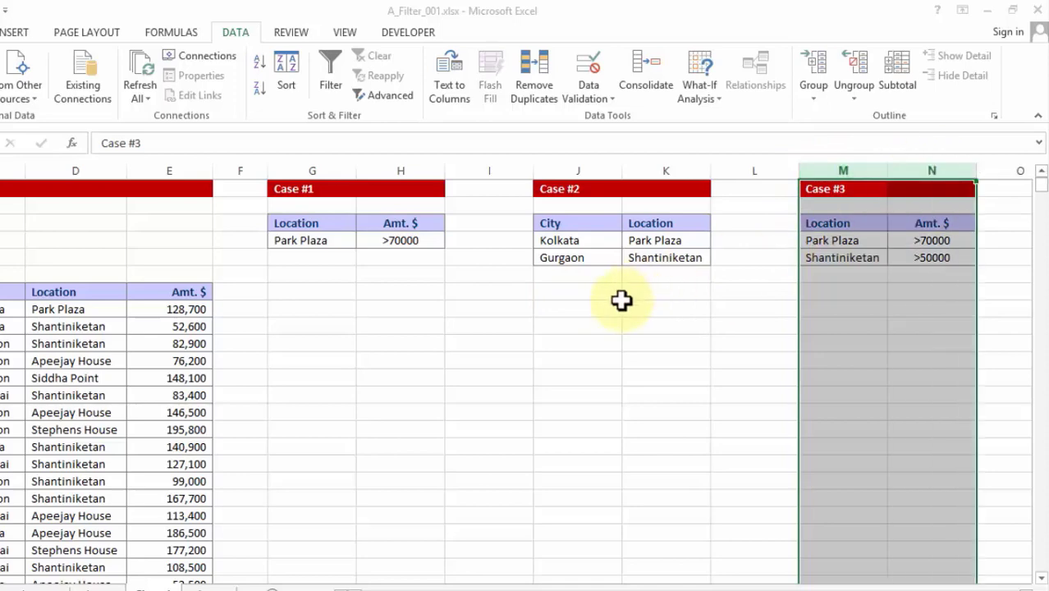
click(568, 322)
Start an Advanced Filter that copies to another location, with list range A7:E262
click(312, 310)
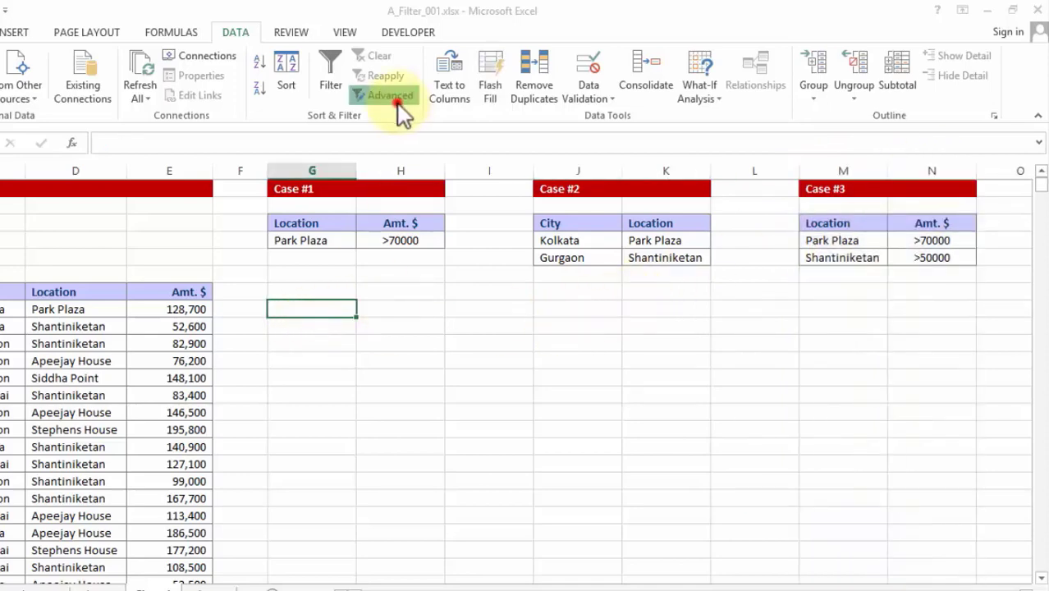
click(397, 102)
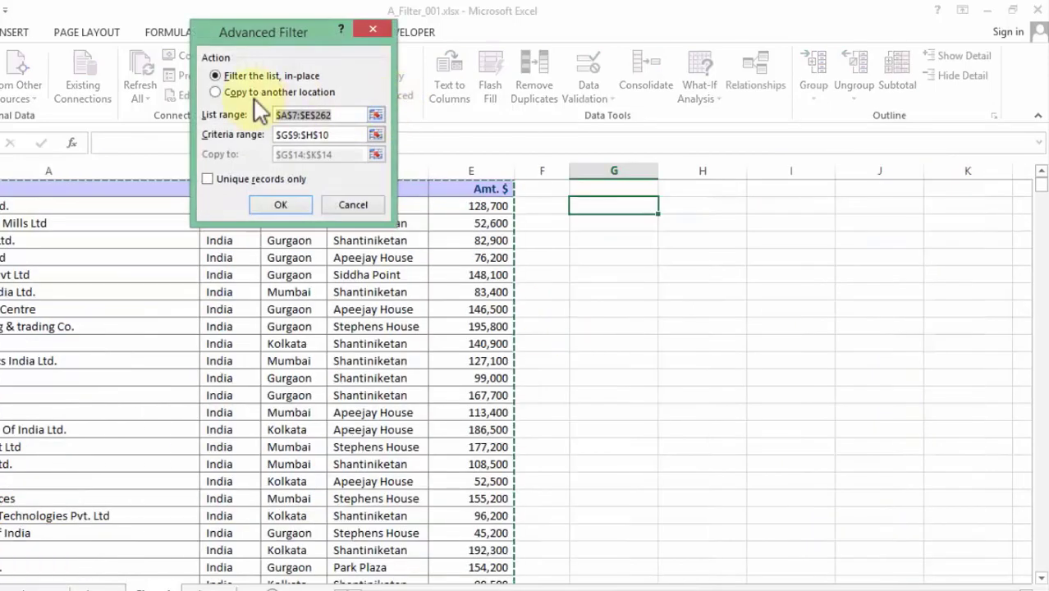
click(250, 93)
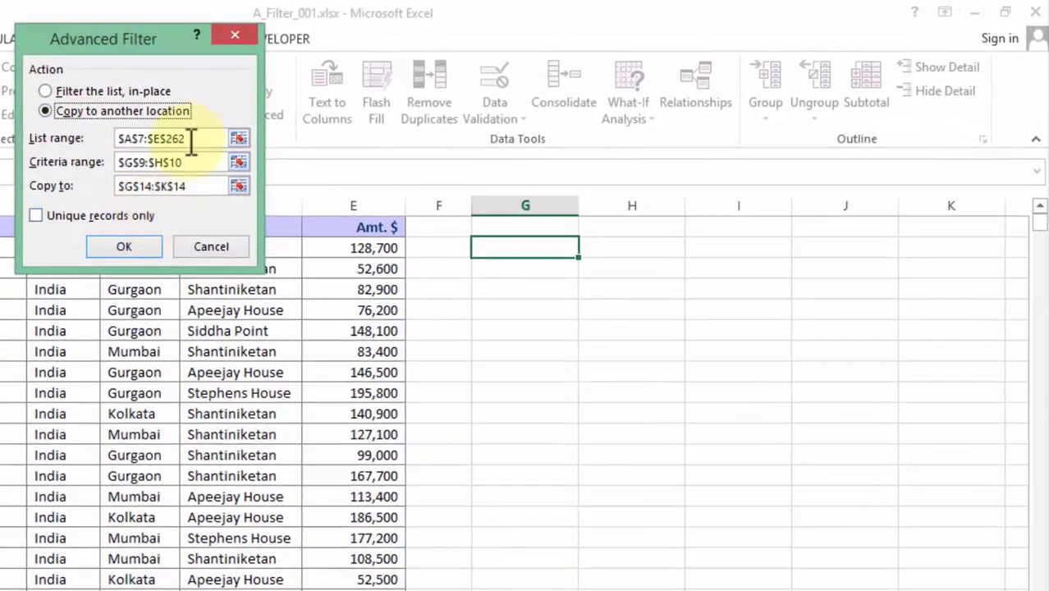
double_click(205, 135)
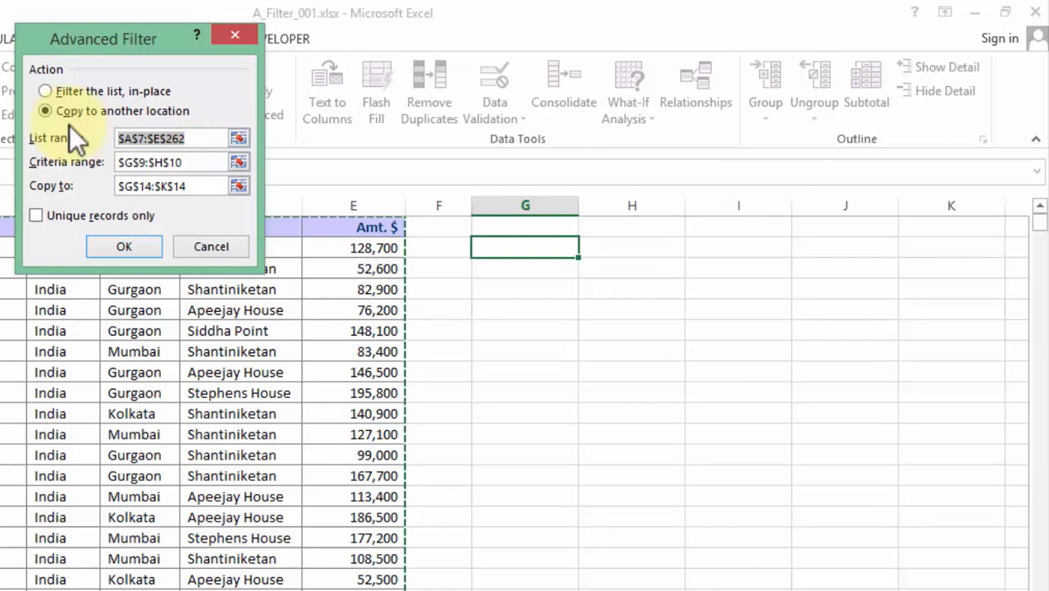
key(BackSpace)
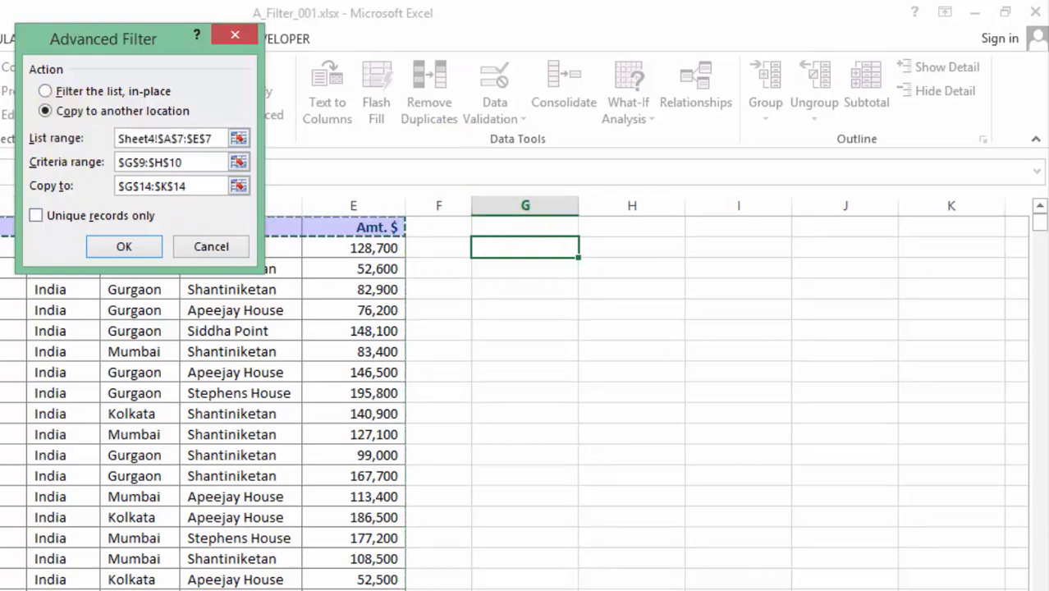
key(ctrl+shift+Down)
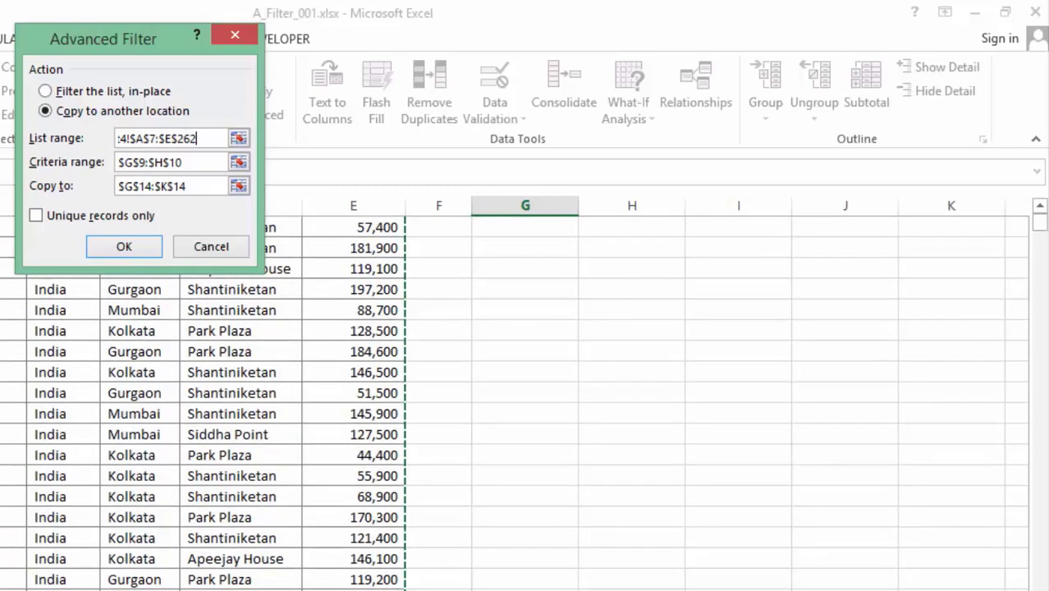
key(ctrl+BackSpace)
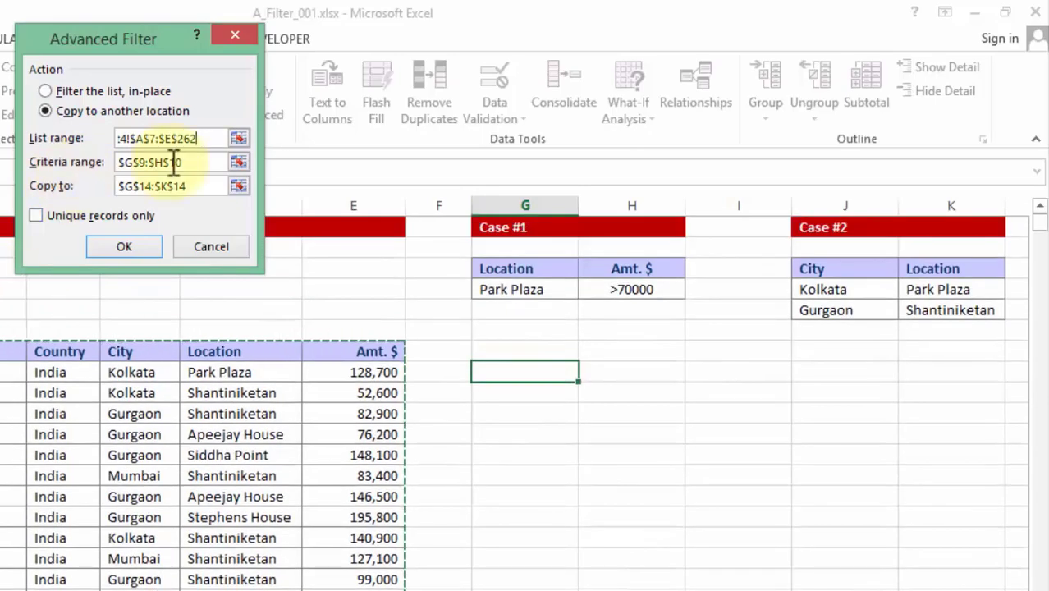
Set the criteria range to the Case #3 table M3:N5 and the output to G10, then run it
double_click(195, 164)
key(BackSpace)
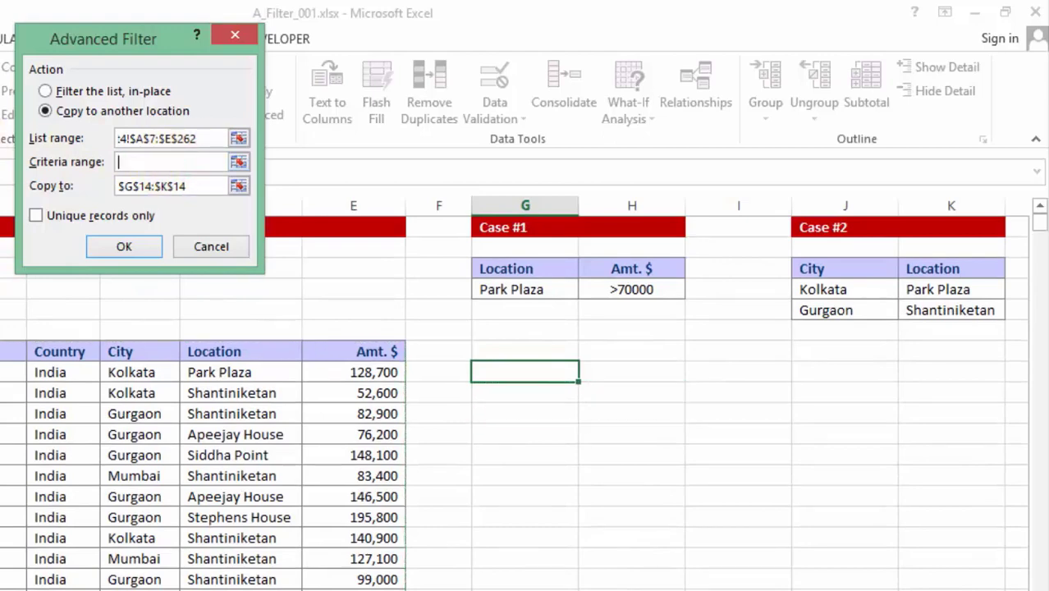
drag(831, 269, 900, 314)
key(Tab)
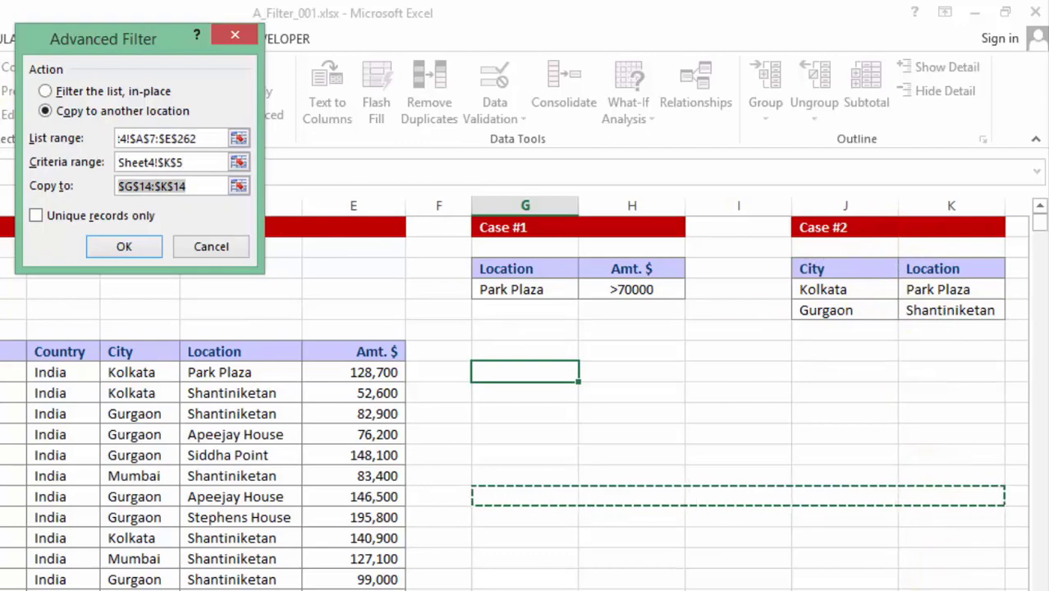
scroll(525, 394, right, 4)
drag(710, 264, 805, 314)
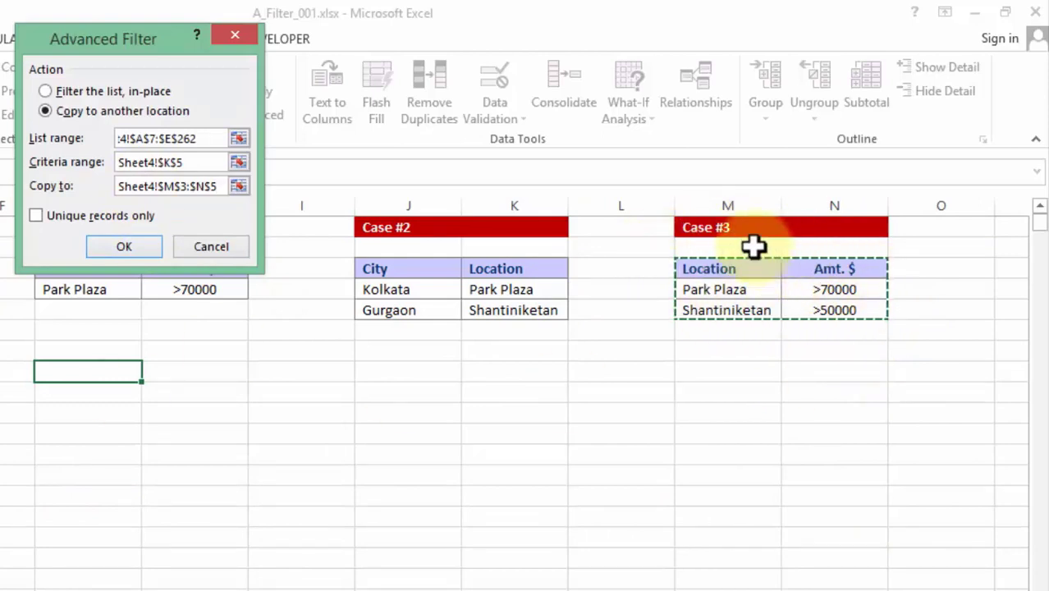
drag(121, 185, 234, 185)
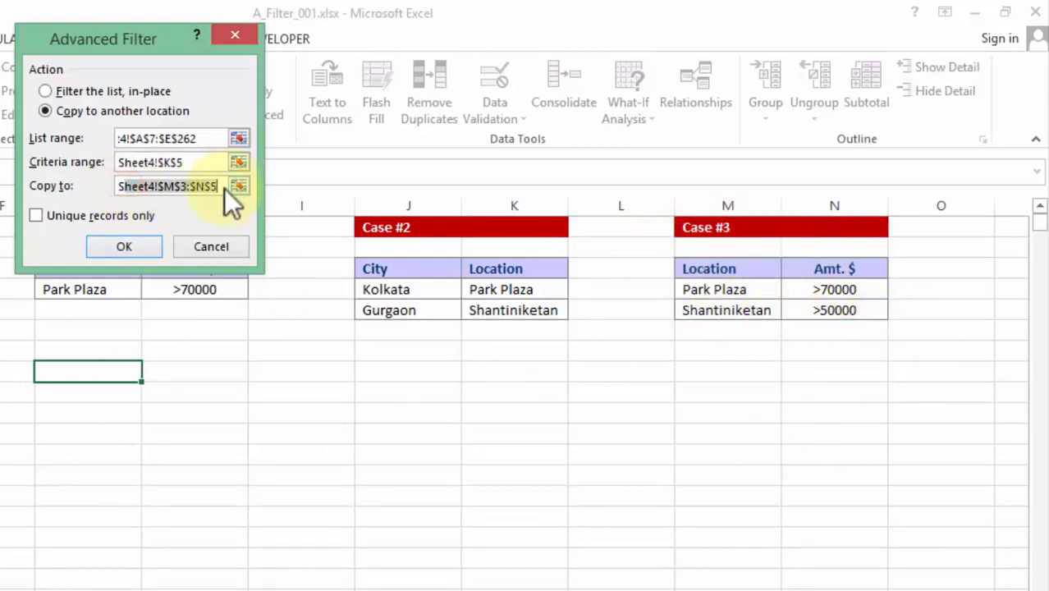
text(S)
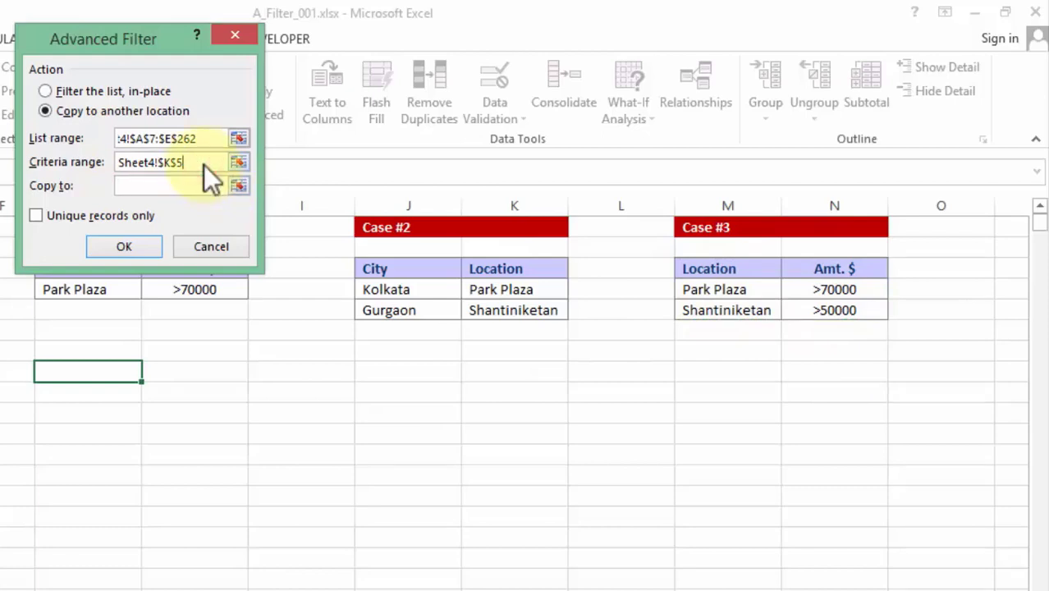
key(BackSpace)
key(BackSpace)
key(BackSpace)
key(BackSpace)
key(BackSpace)
key(BackSpace)
key(BackSpace)
key(BackSpace)
key(BackSpace)
key(BackSpace)
key(BackSpace)
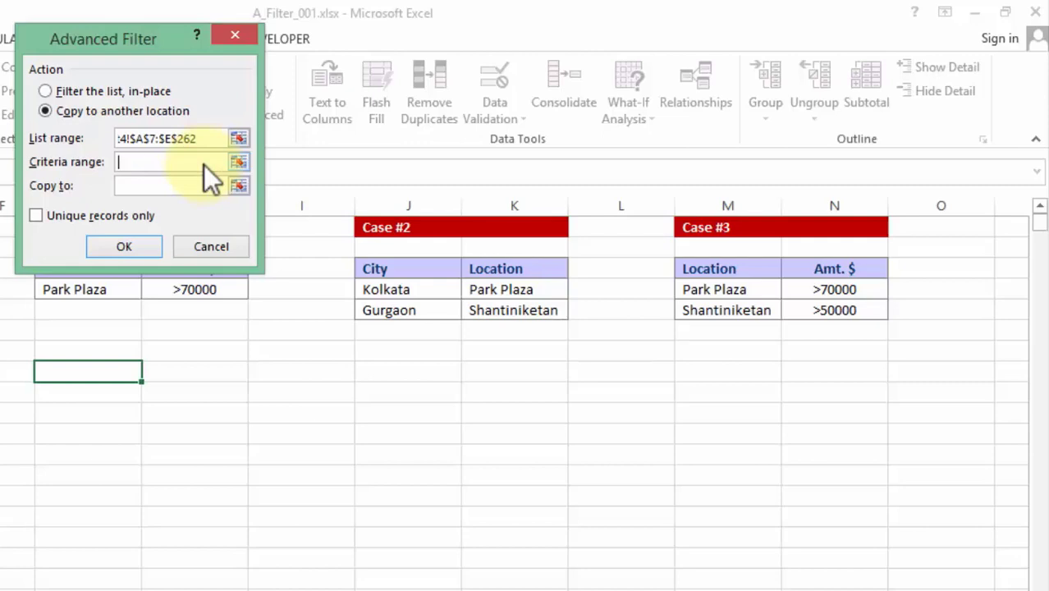
drag(712, 269, 841, 302)
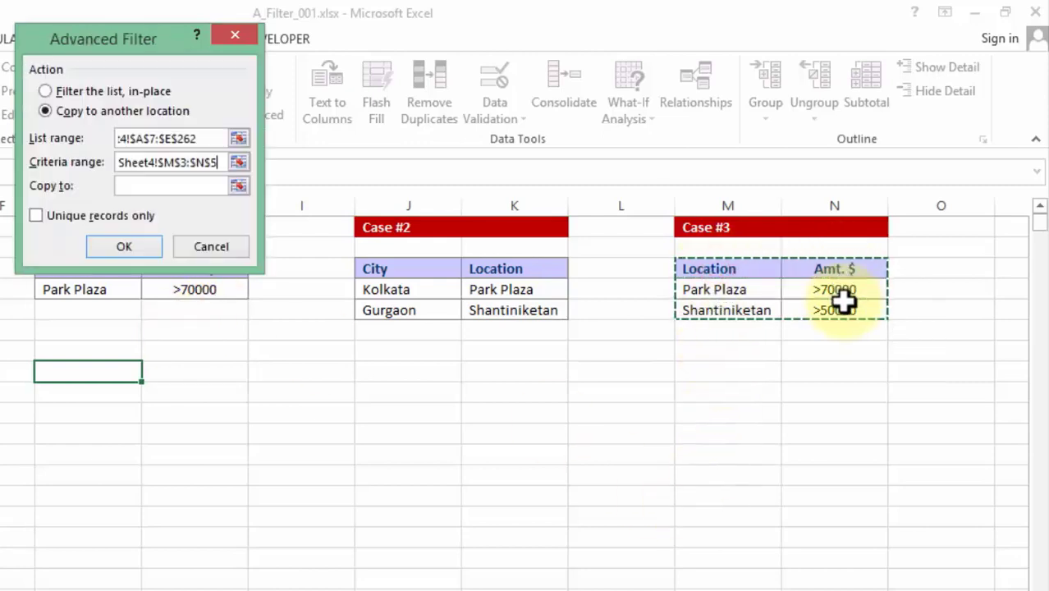
click(136, 185)
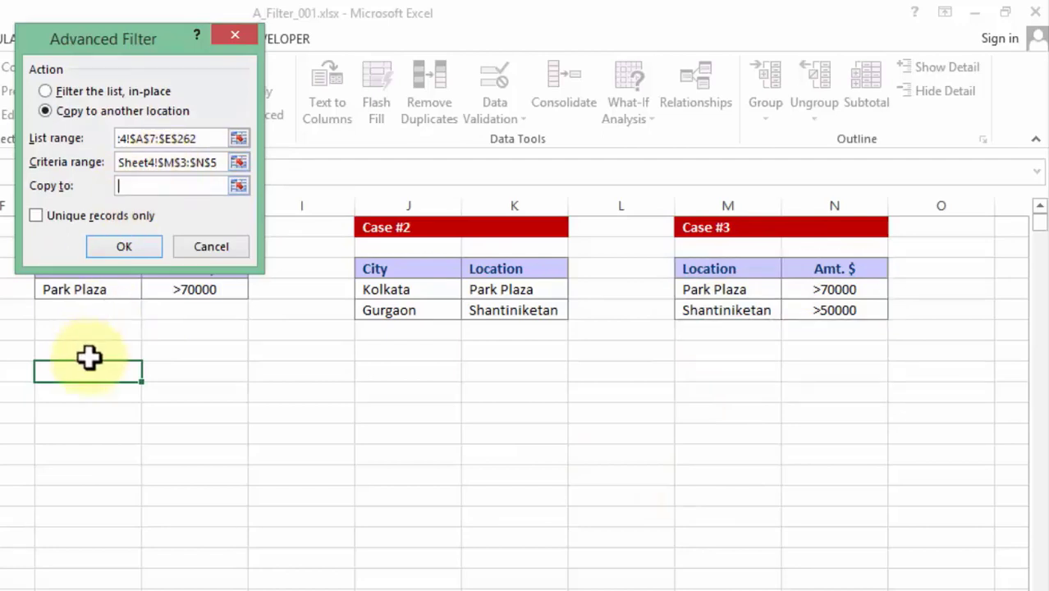
click(107, 410)
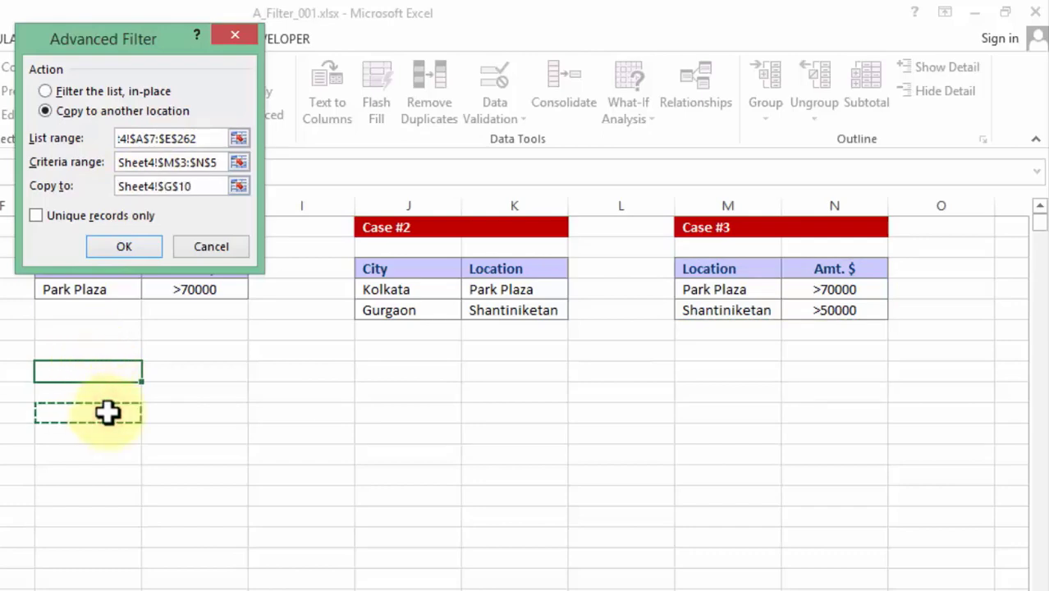
click(124, 242)
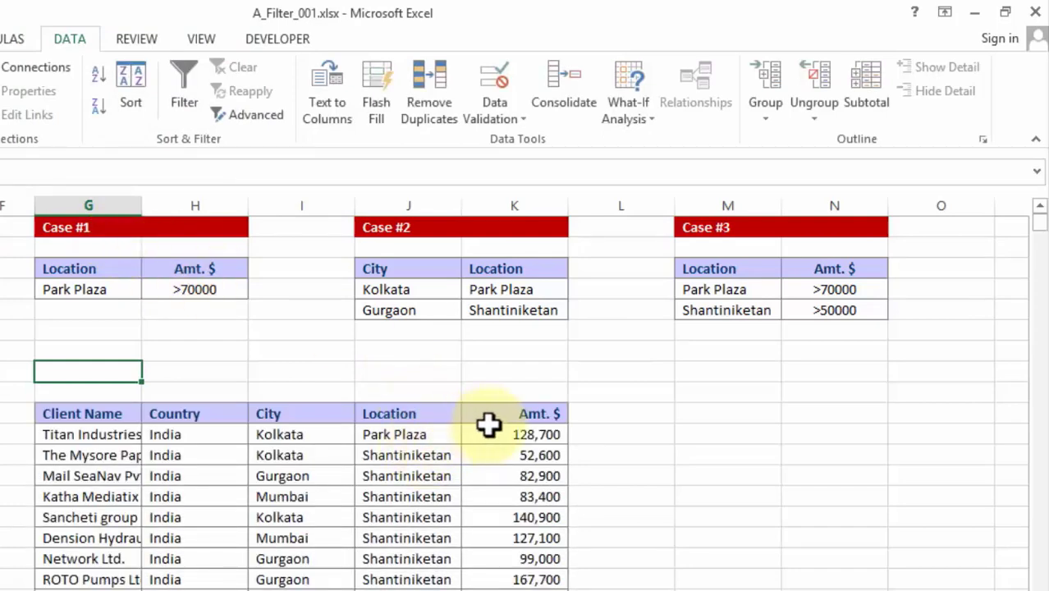
Inspect a copied Shantiniketan record in the filtered output at G10
click(428, 456)
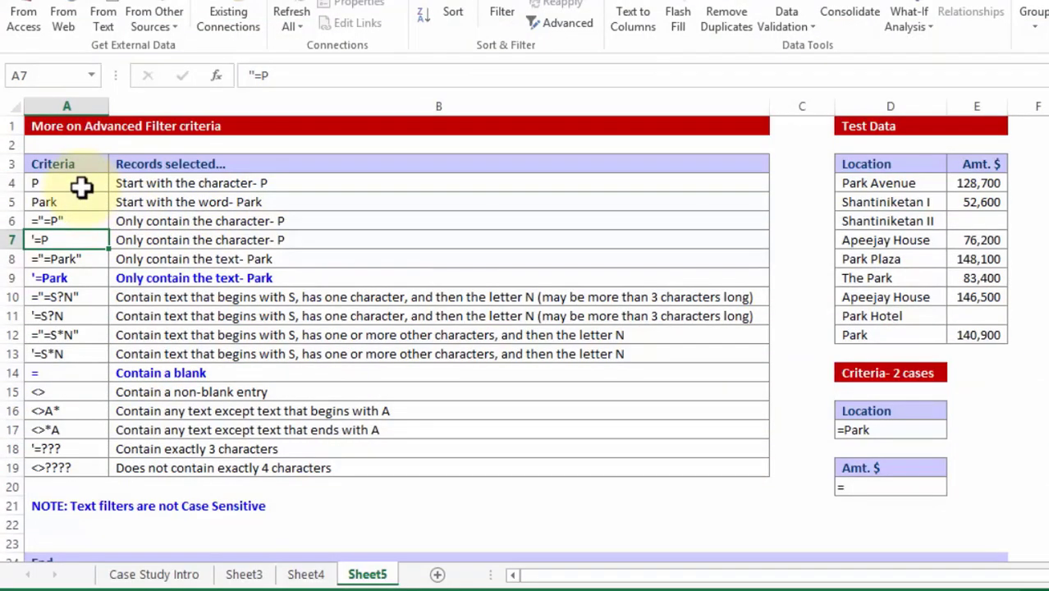
drag(78, 163, 70, 468)
drag(202, 176, 203, 452)
click(247, 332)
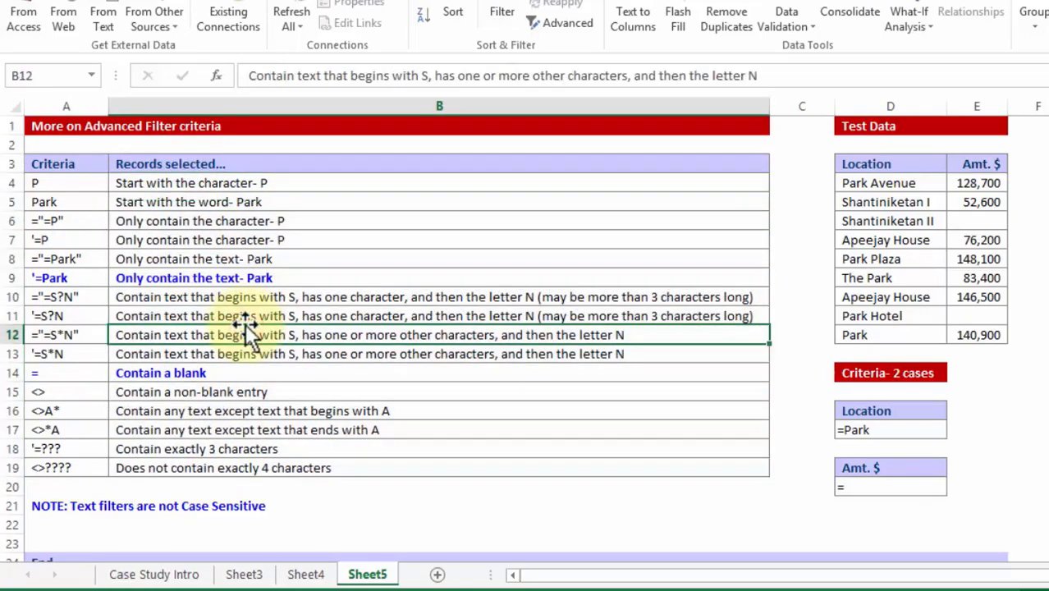
click(82, 373)
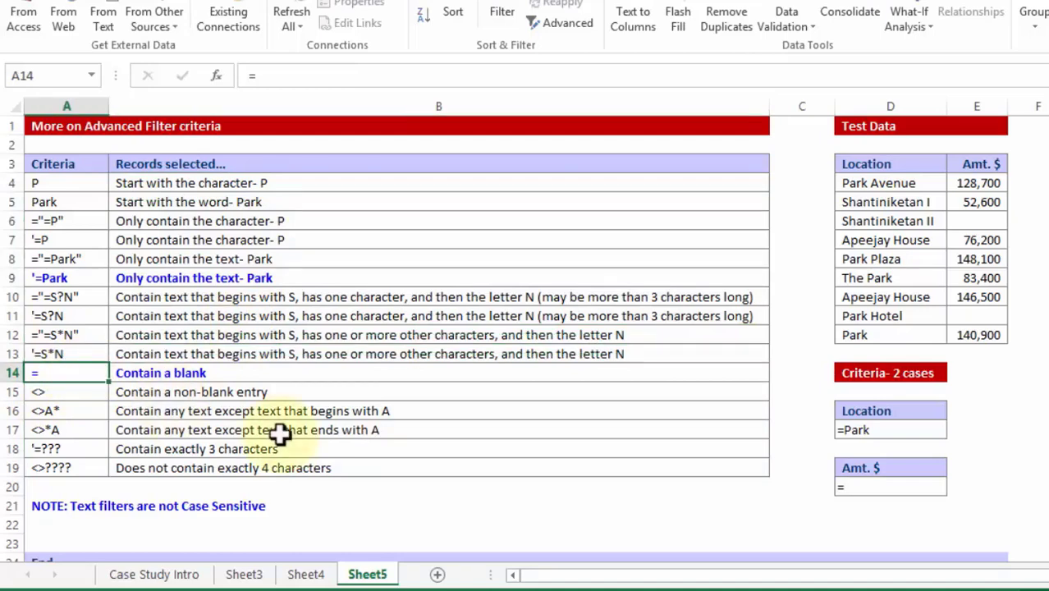
click(901, 467)
click(878, 485)
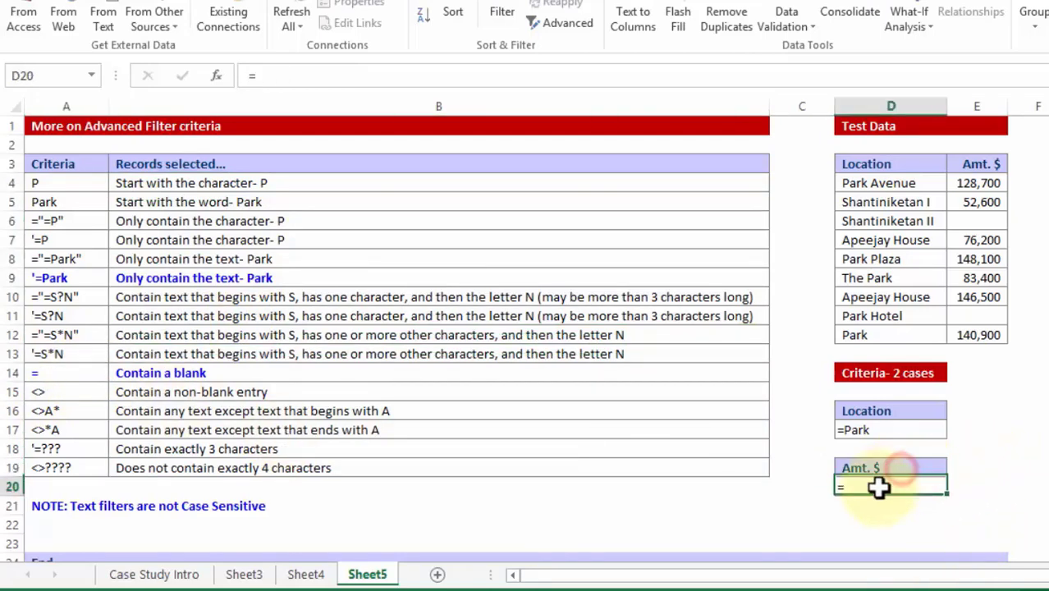
click(212, 374)
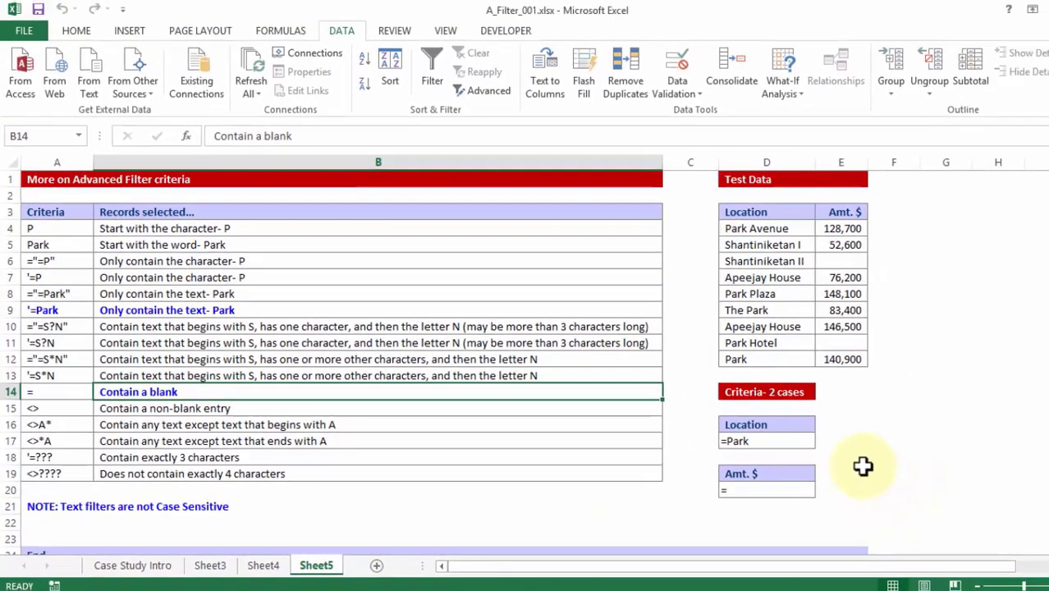
click(862, 468)
Filter the Test Data table with the blank Amt. $ criterion, copying the matches to G4
click(492, 91)
drag(761, 214, 843, 364)
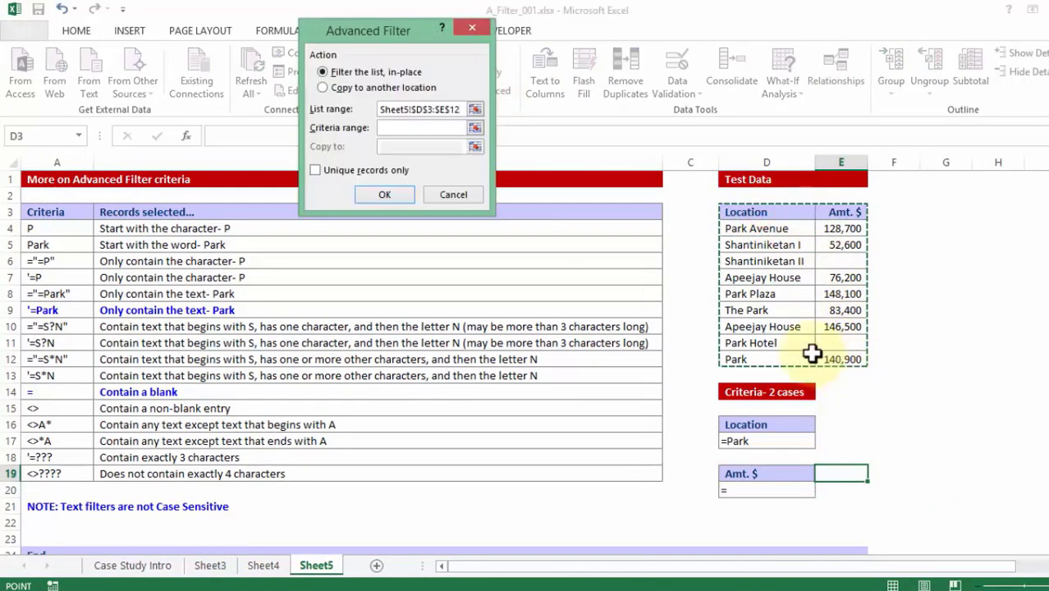
click(399, 127)
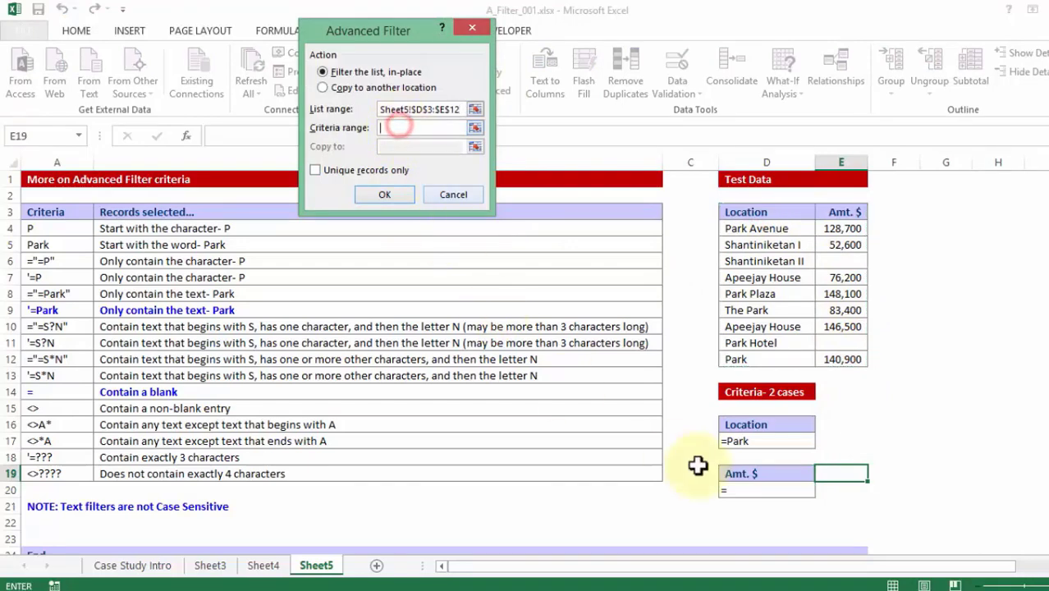
drag(748, 474, 755, 492)
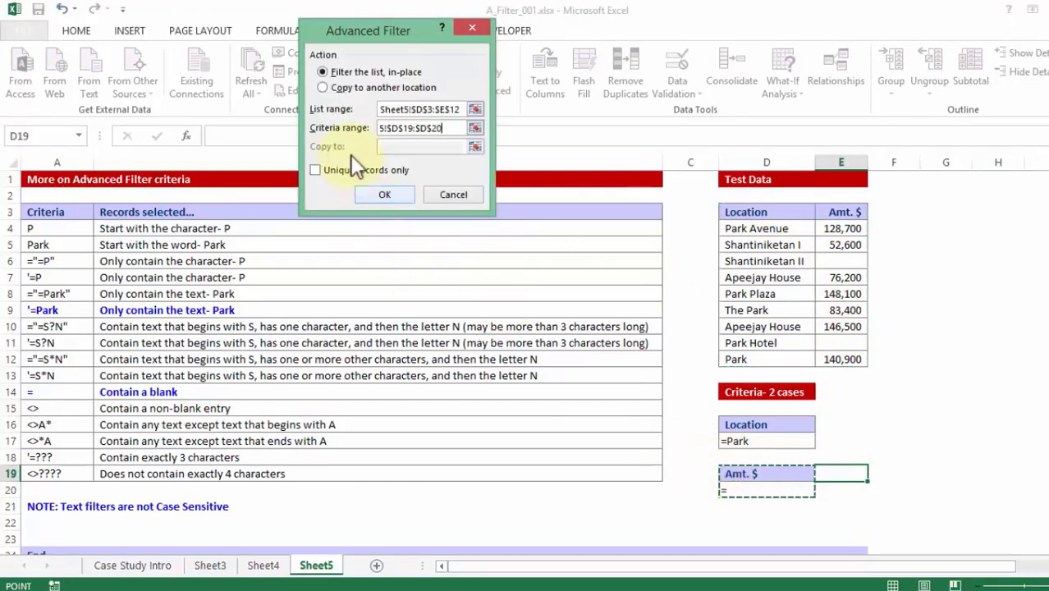
click(325, 89)
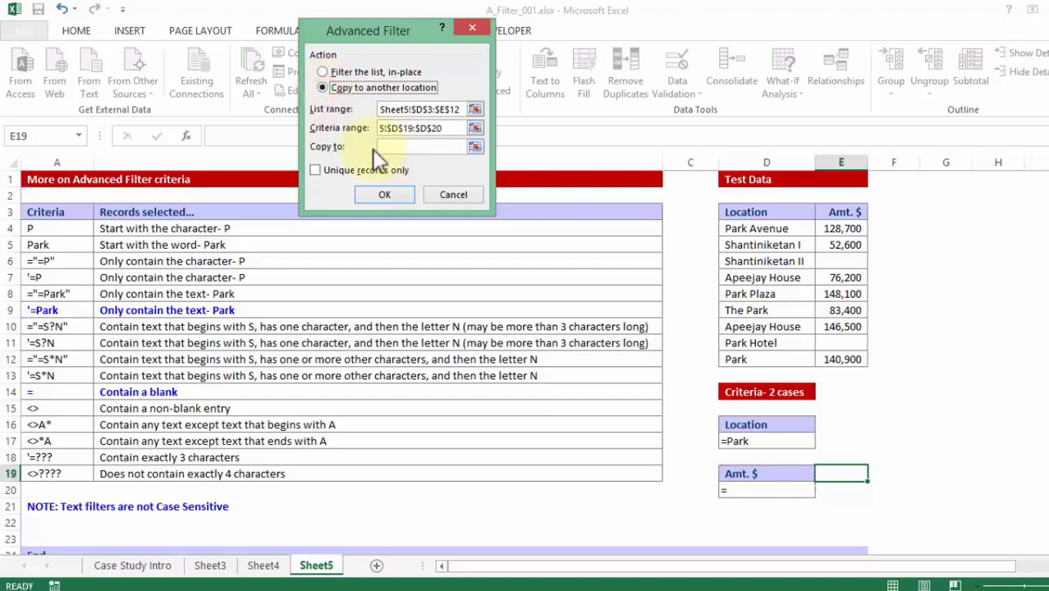
click(395, 146)
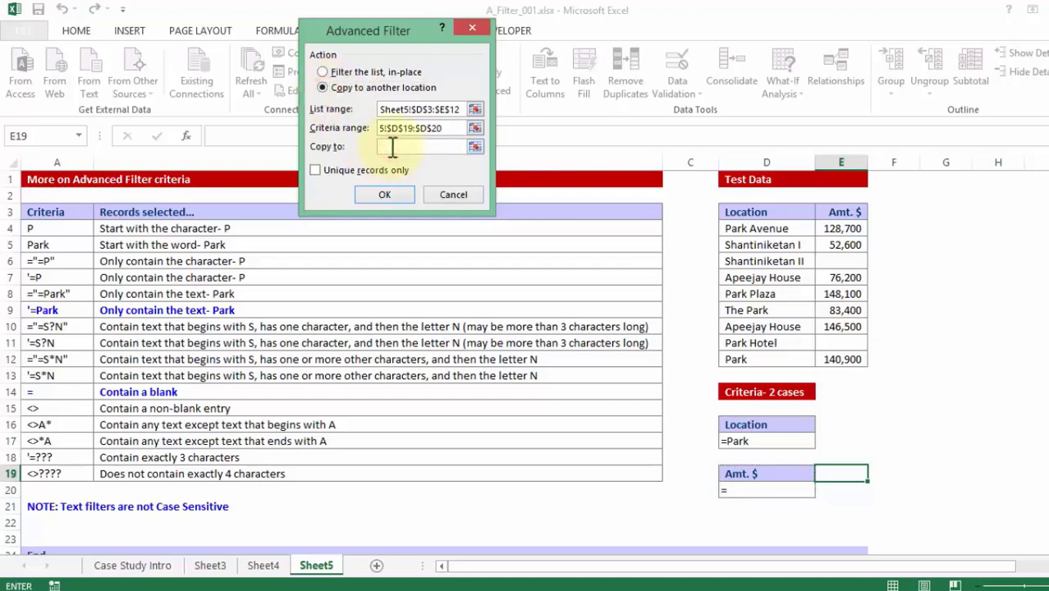
click(922, 263)
click(923, 227)
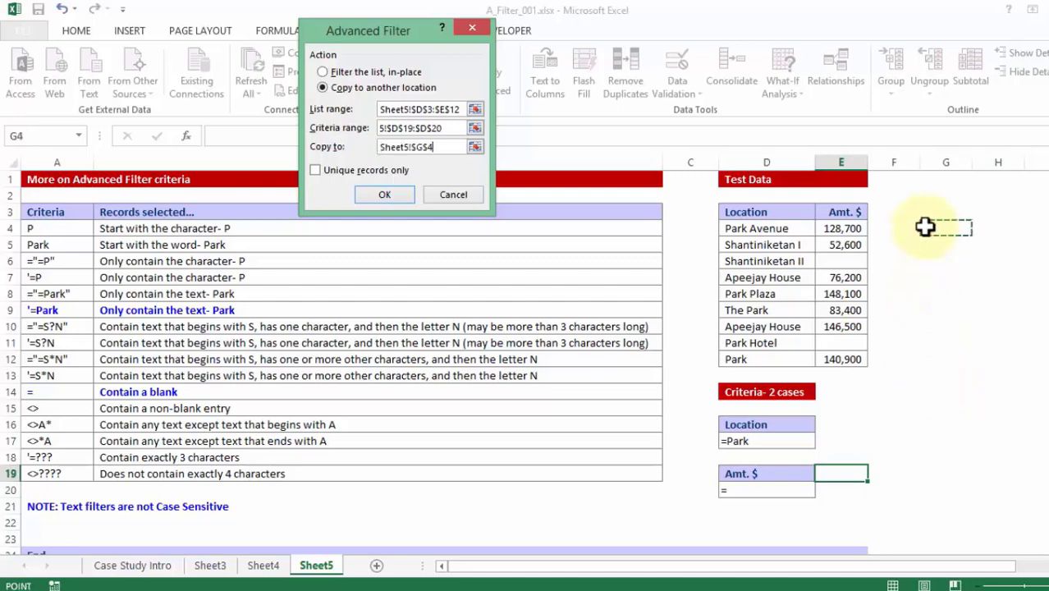
click(384, 195)
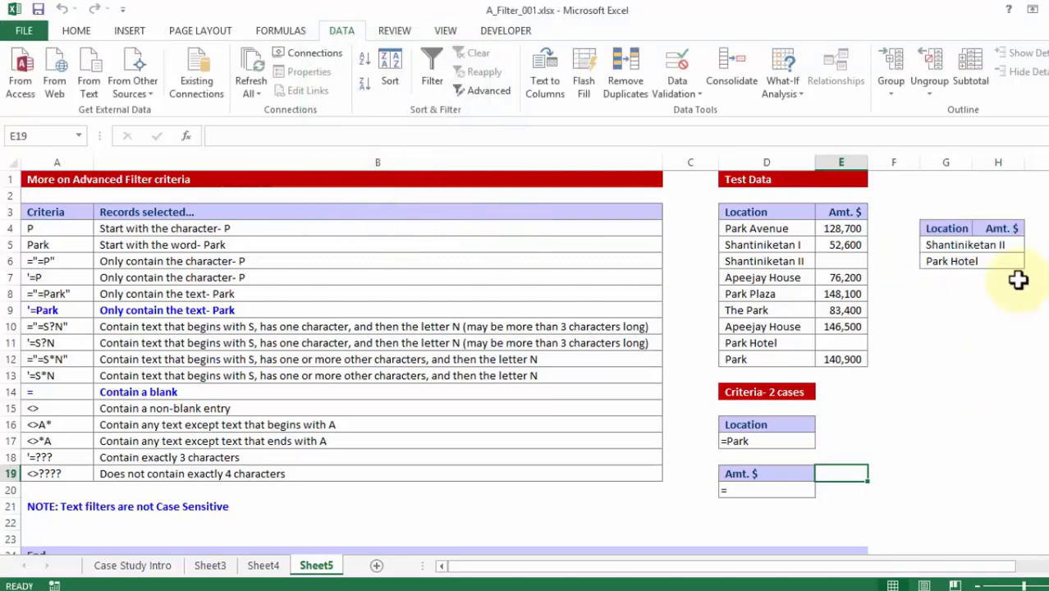
Widen column G, then check the blank amounts for Shantiniketan II and Park Hotel
drag(972, 161, 1004, 161)
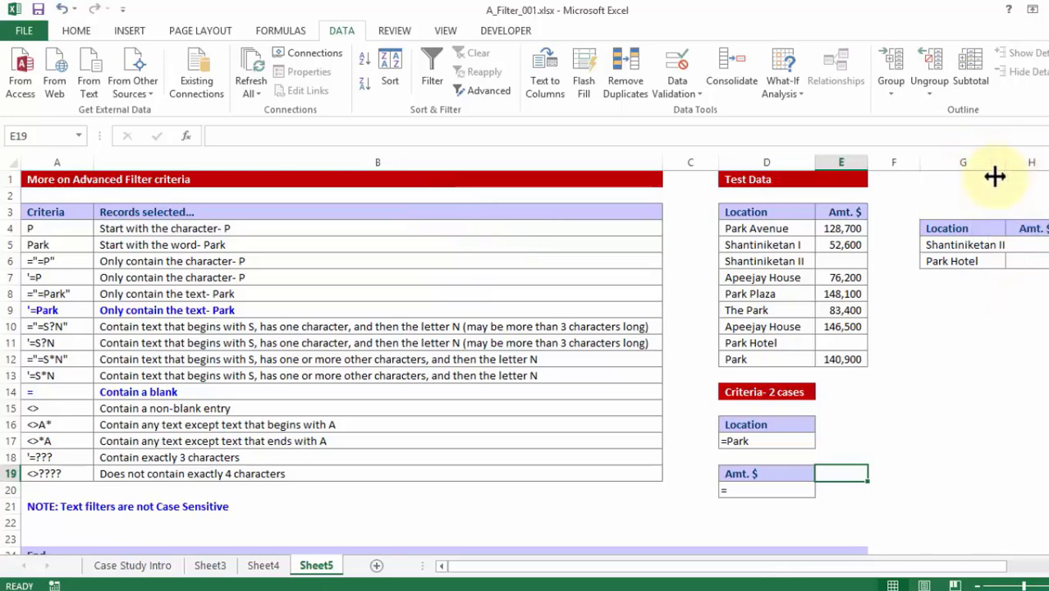
click(841, 261)
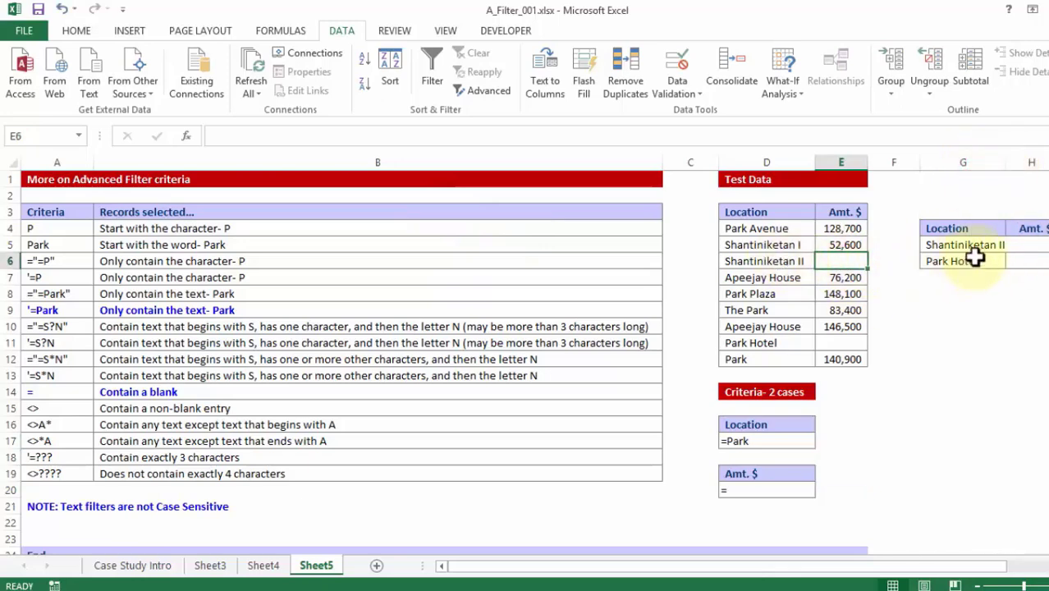
click(835, 342)
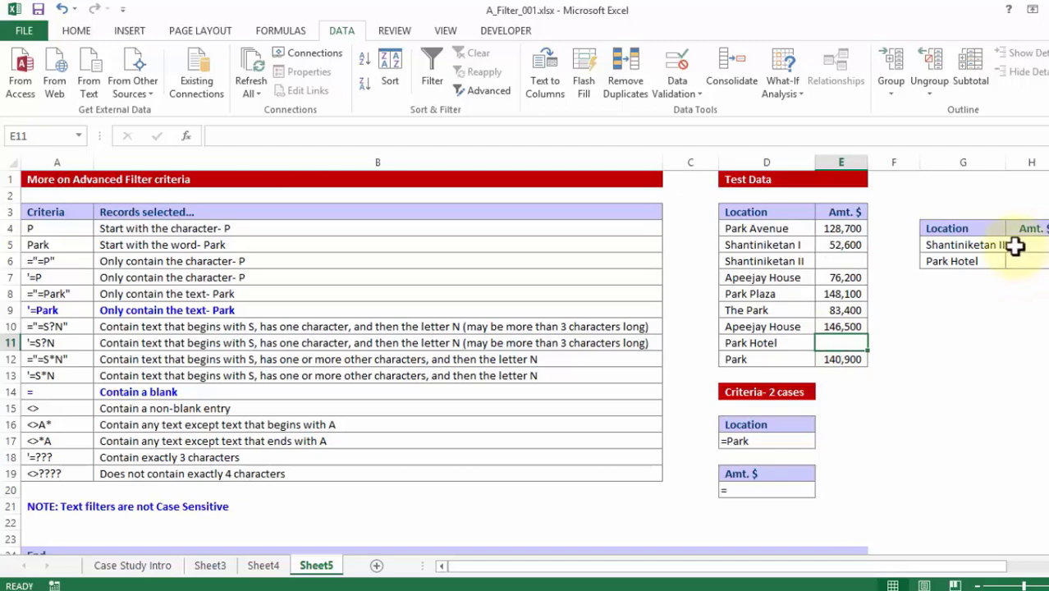
Review the blank-criterion example and confirm =Park as the Location criterion in D17
click(75, 394)
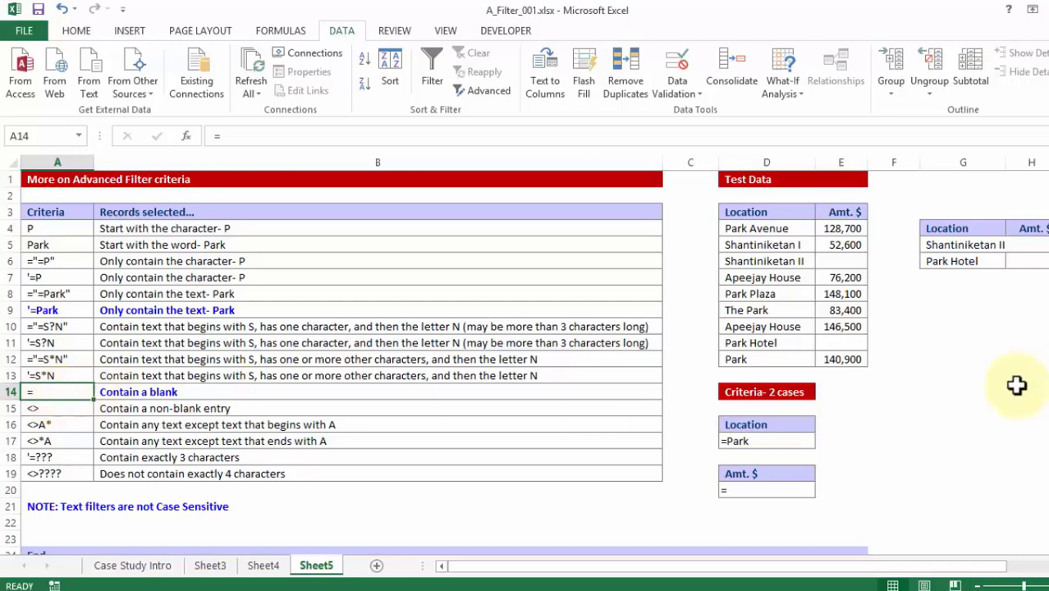
click(741, 441)
double_click(714, 441)
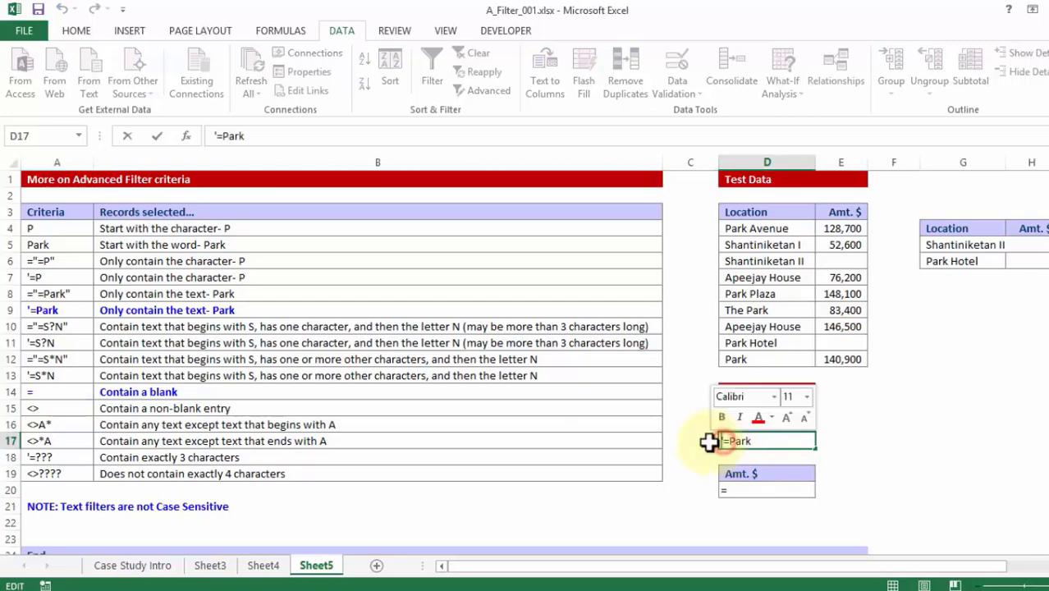
click(776, 460)
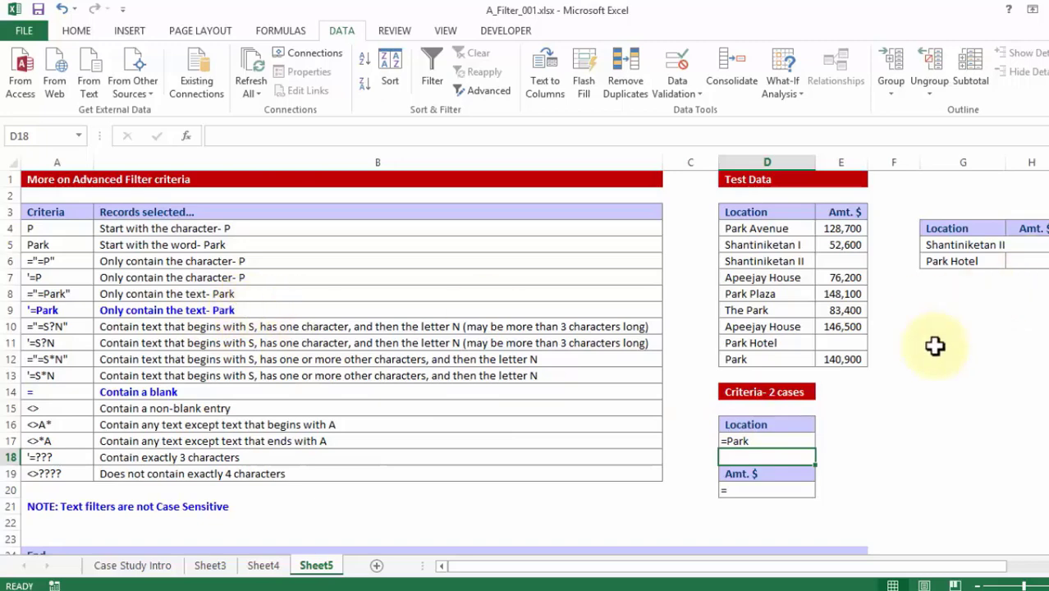
click(944, 316)
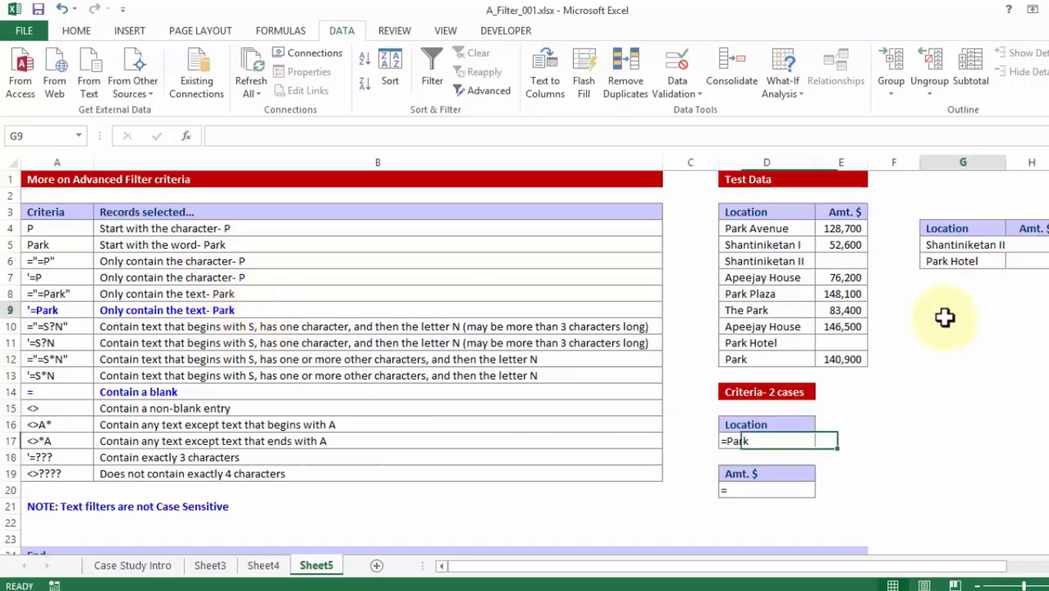
Advanced-filter with criteria D16:D17 (=Park), copying the exact Park record to G9
click(487, 92)
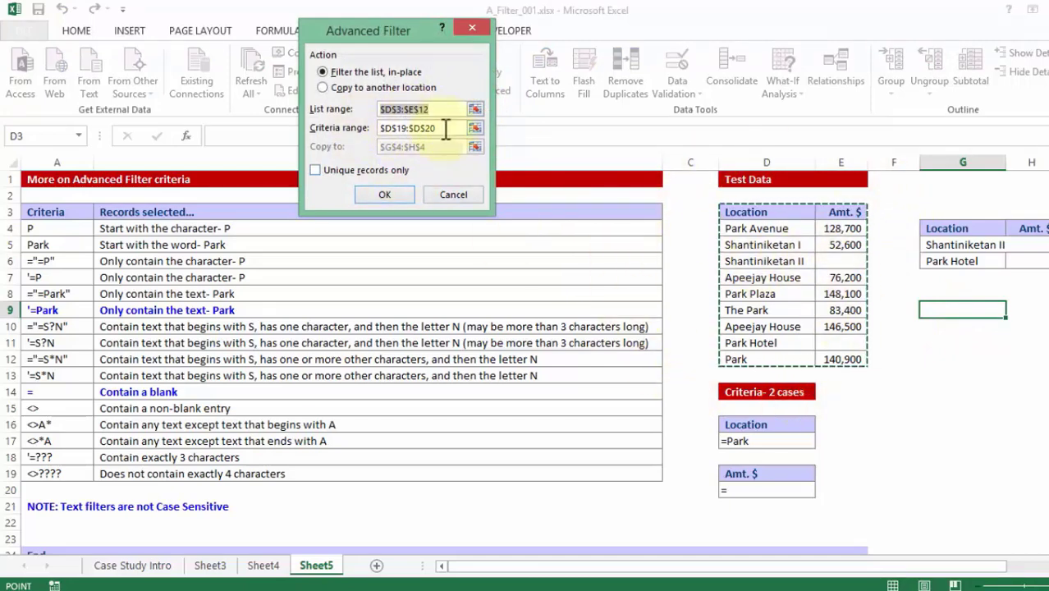
drag(451, 129, 331, 128)
key(BackSpace)
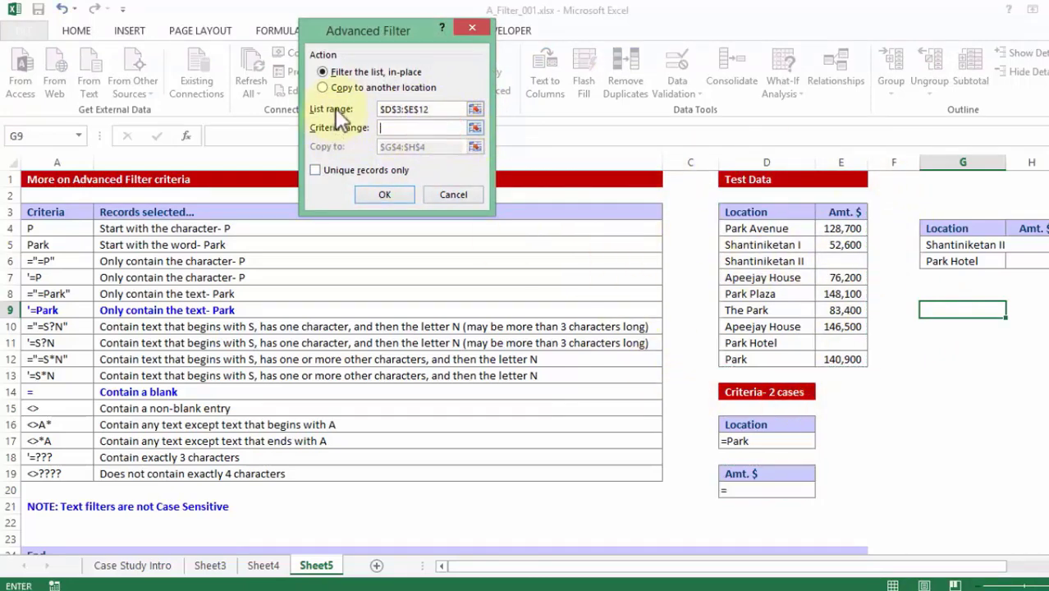
drag(744, 424, 756, 443)
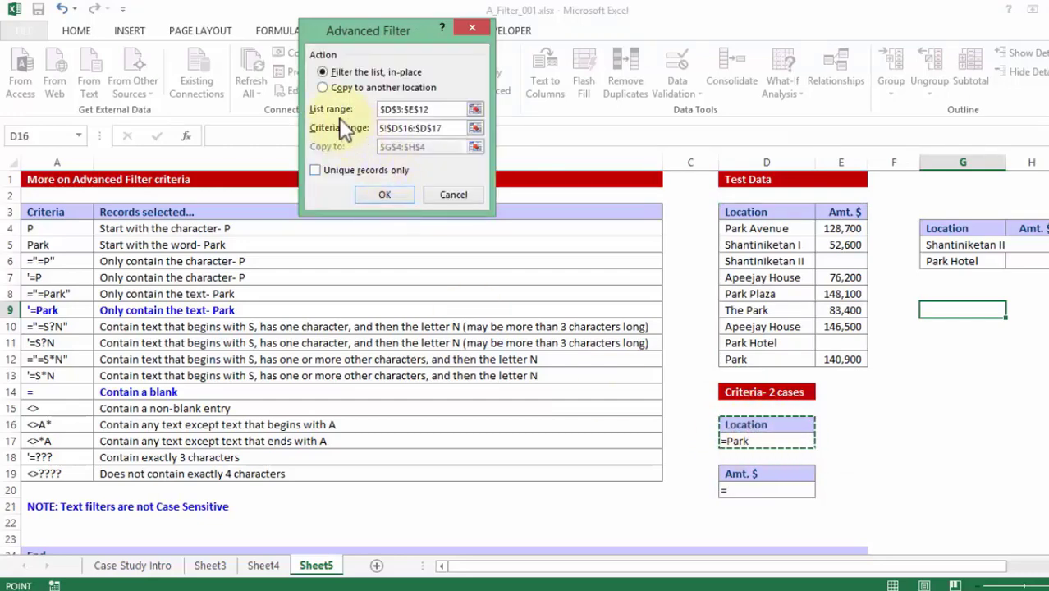
click(331, 89)
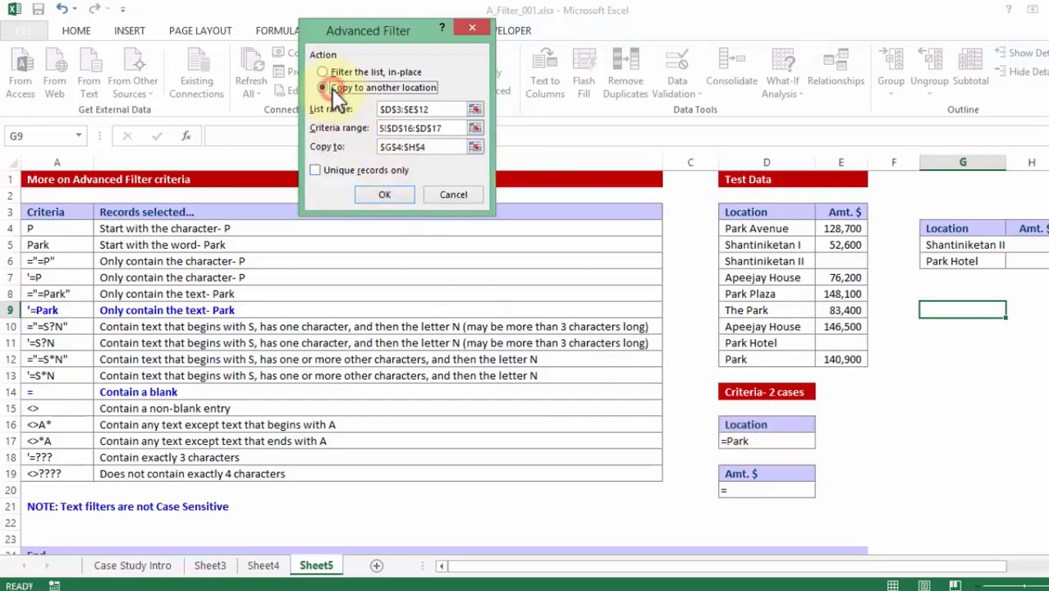
double_click(437, 146)
key(BackSpace)
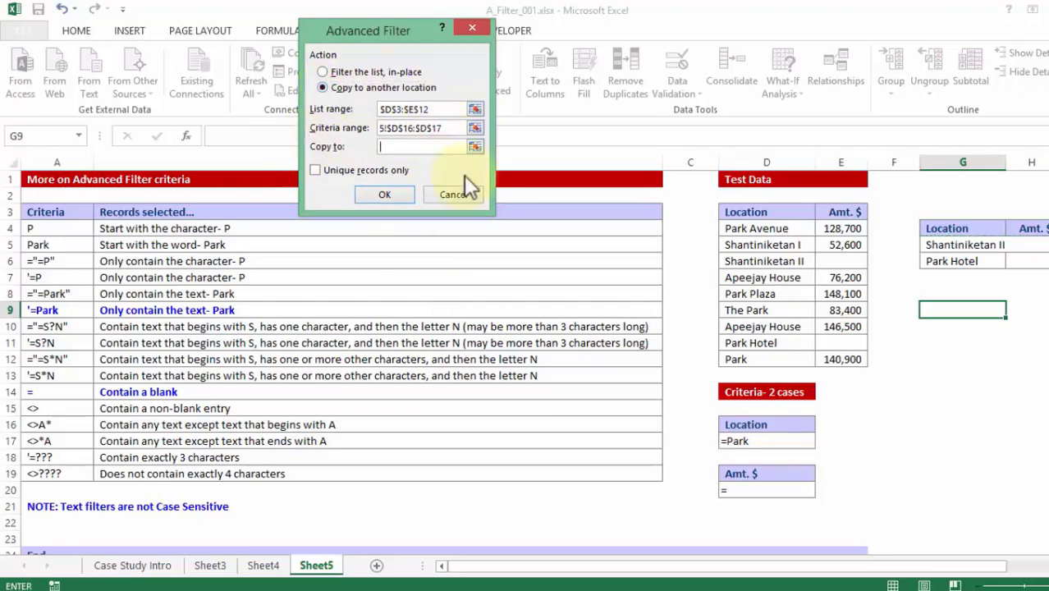
click(936, 309)
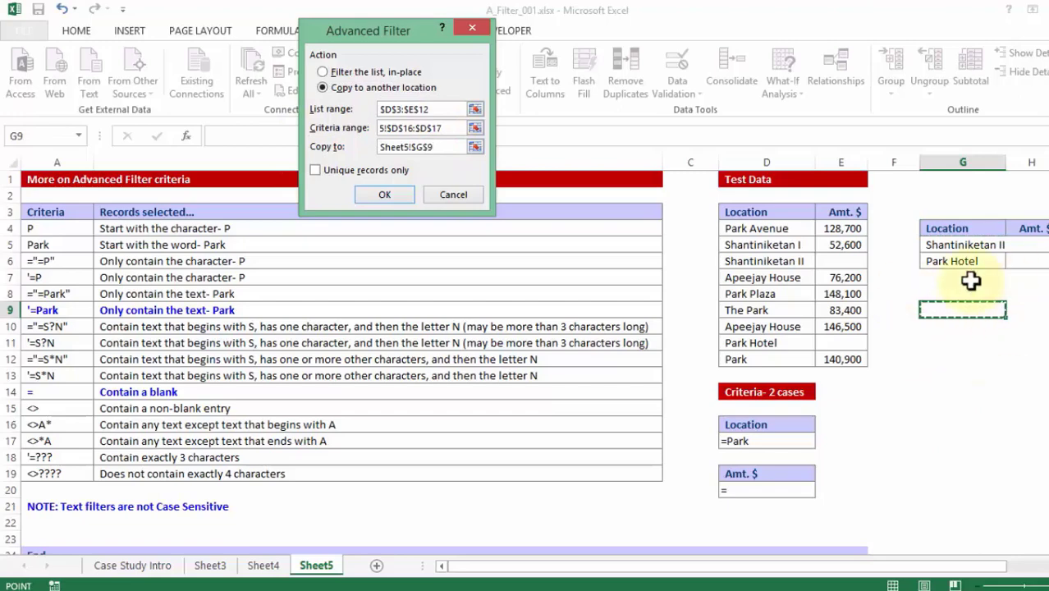
click(390, 196)
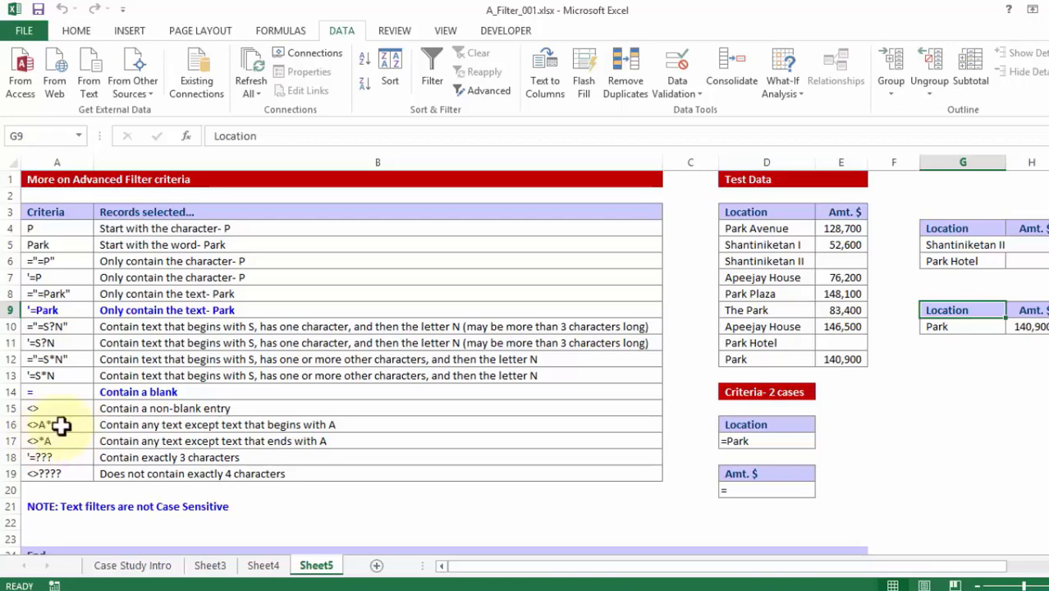
Copy the <>A* criterion from A16 into D17, replacing =Park
click(119, 426)
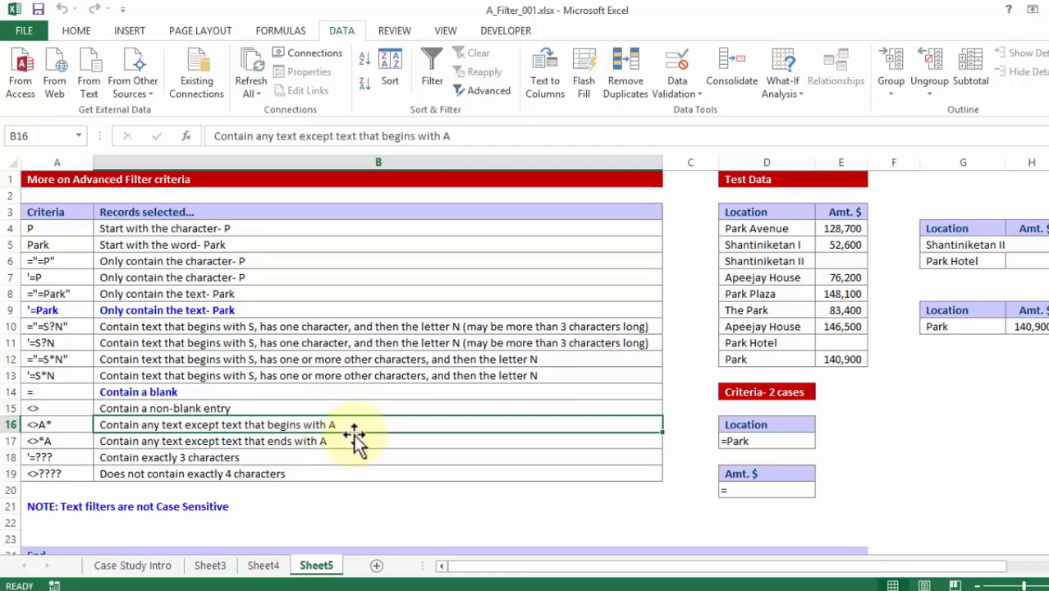
click(954, 373)
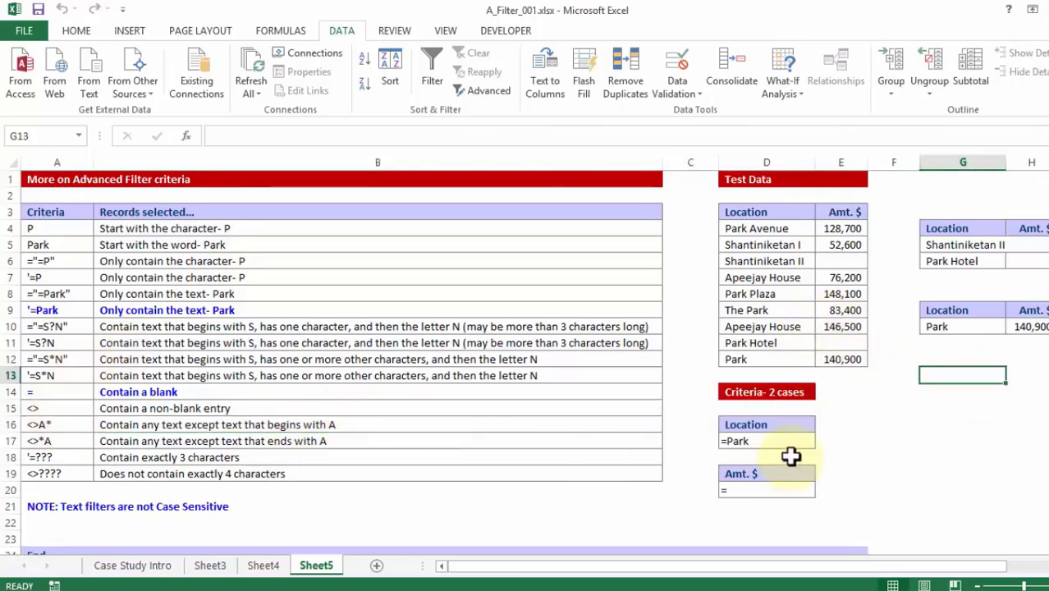
click(72, 426)
key(ctrl+c)
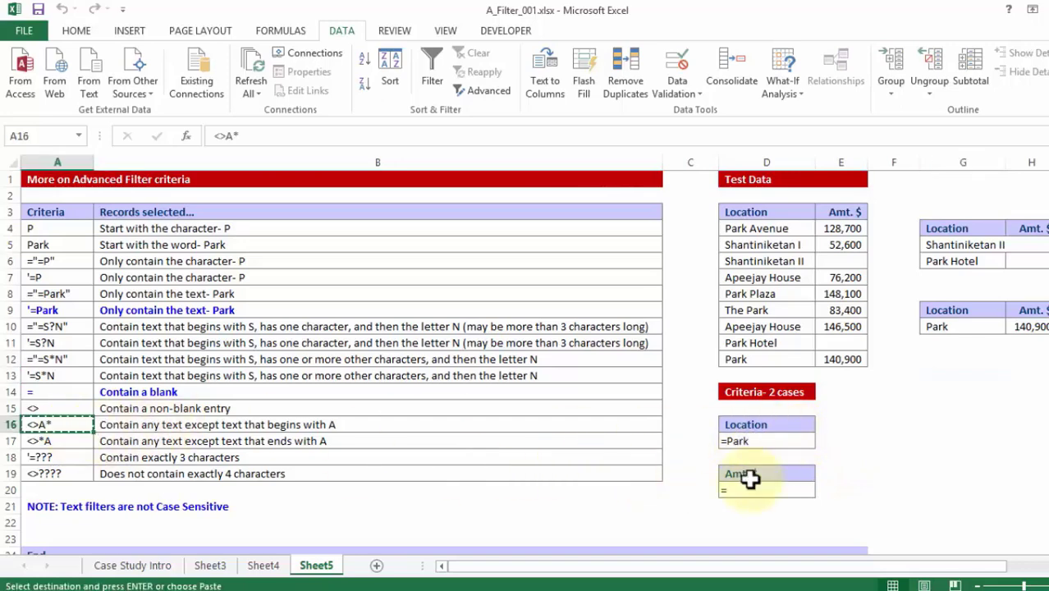
click(777, 439)
key(ctrl+v)
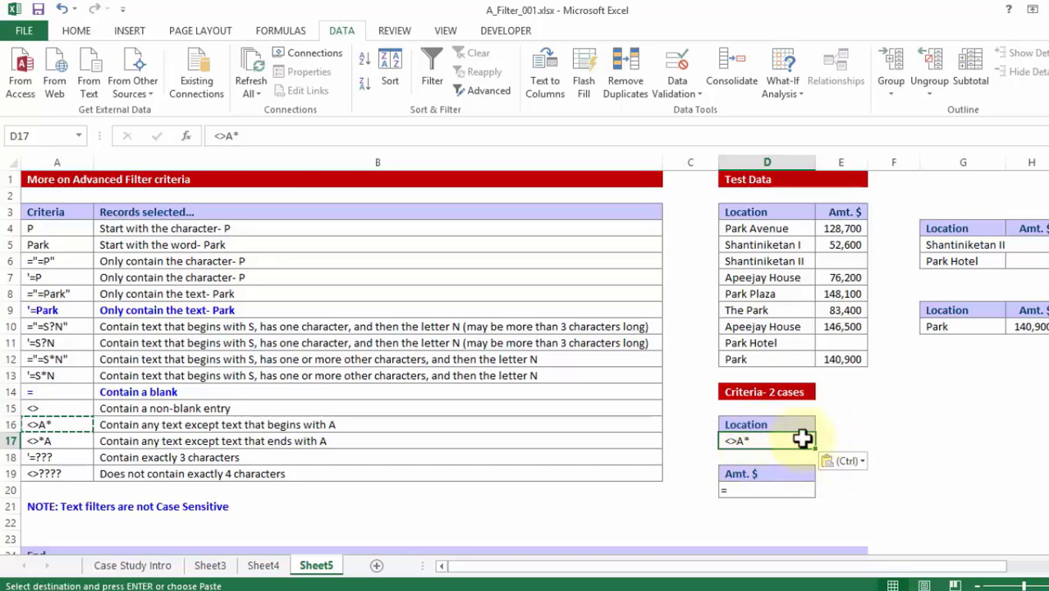
double_click(728, 441)
click(878, 457)
Advanced-filter with the <>A* criteria in D16:D17, copying locations not starting with A to G13
click(925, 422)
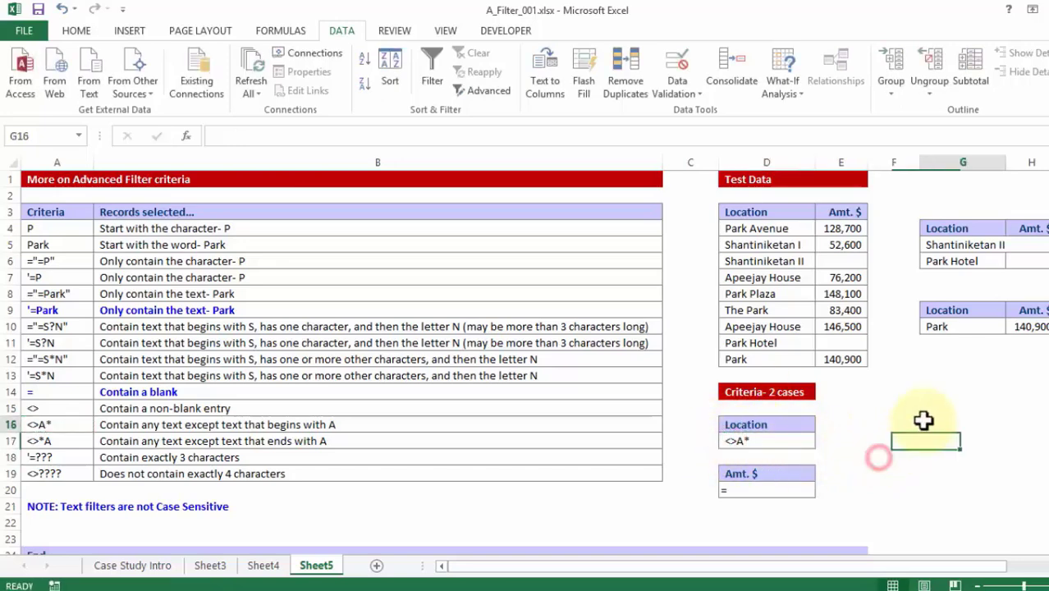
click(489, 92)
click(332, 88)
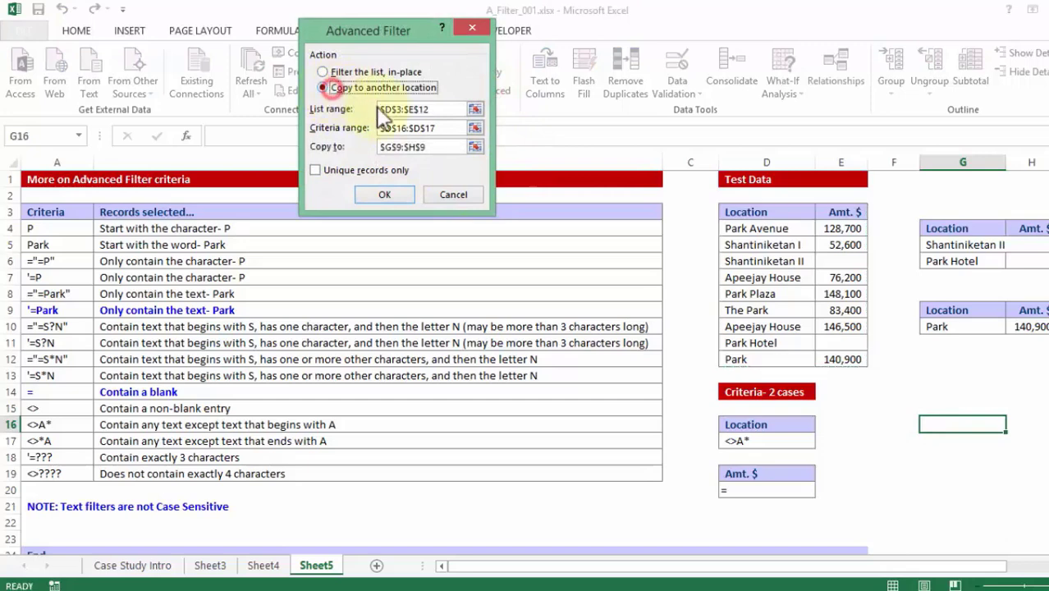
click(435, 127)
key(BackSpace)
drag(772, 425, 780, 437)
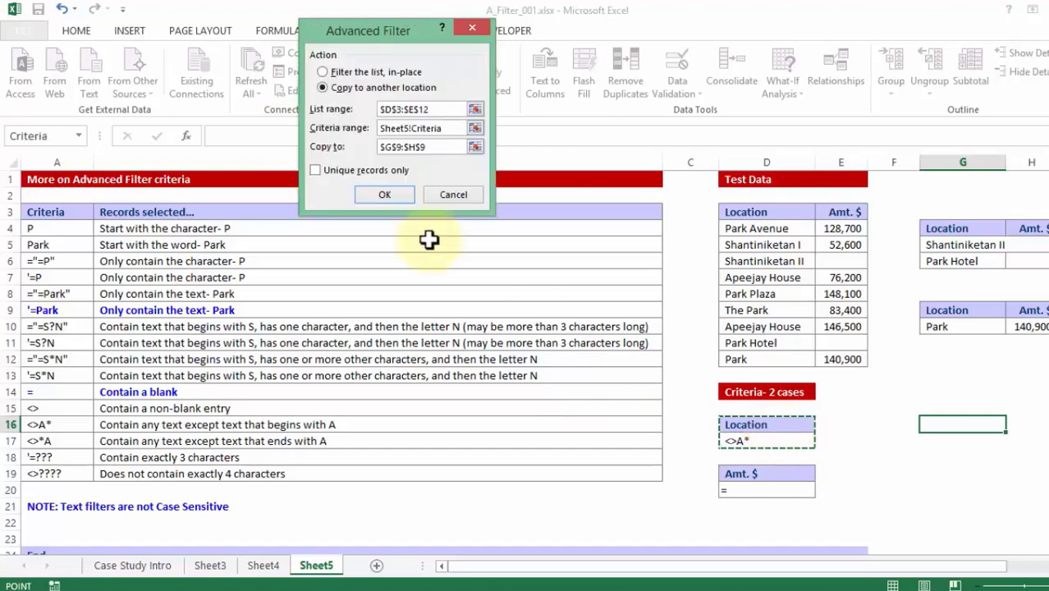
click(449, 147)
key(BackSpace)
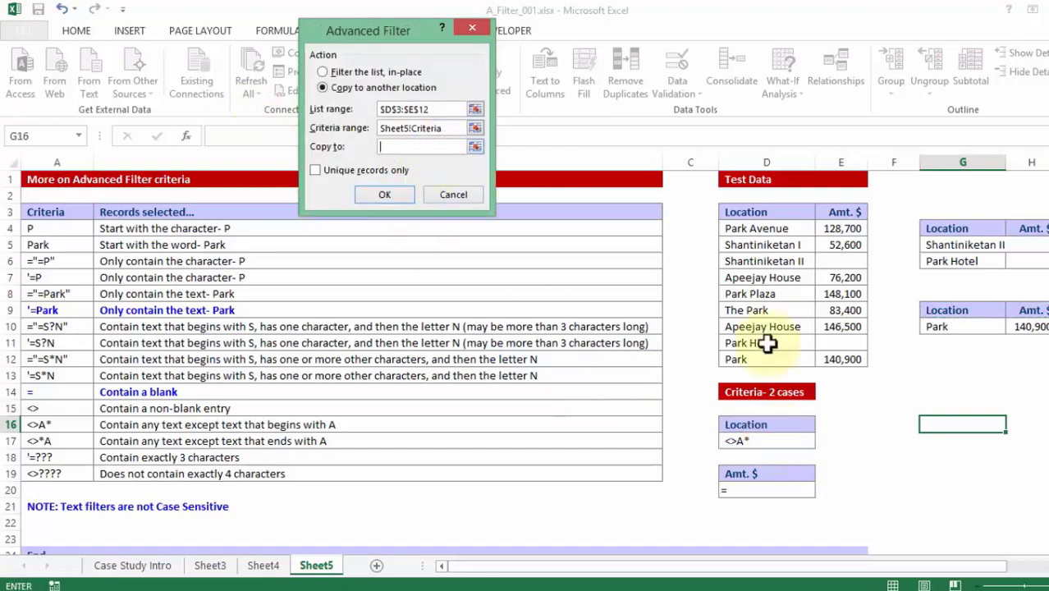
click(932, 377)
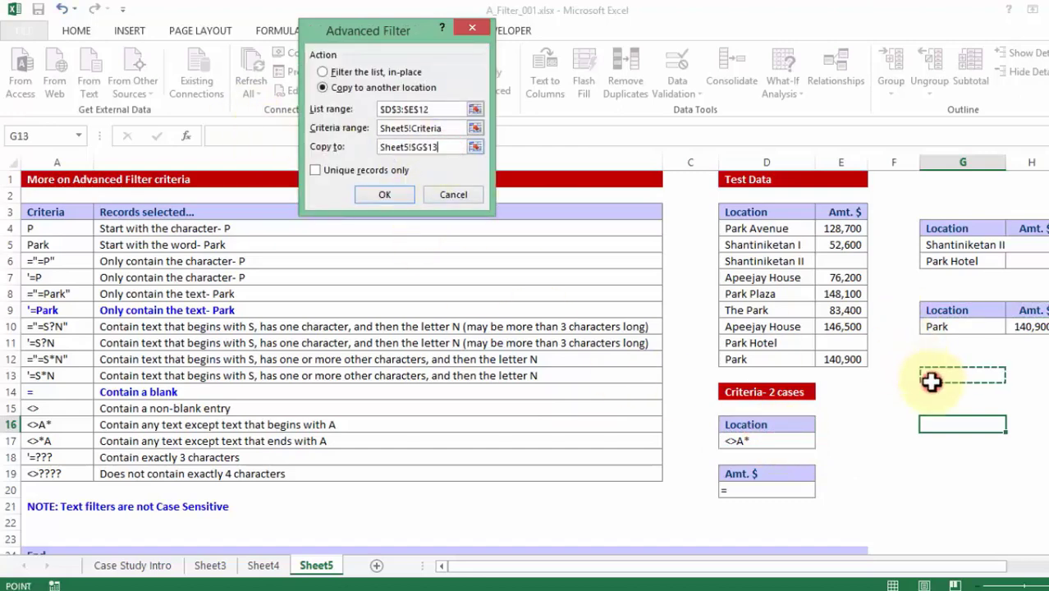
click(391, 197)
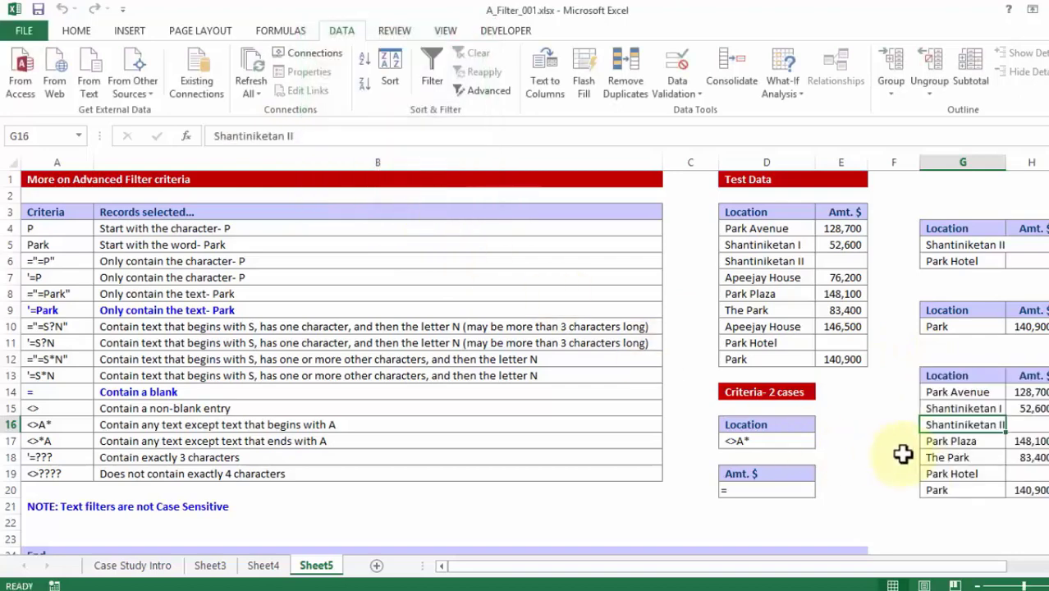